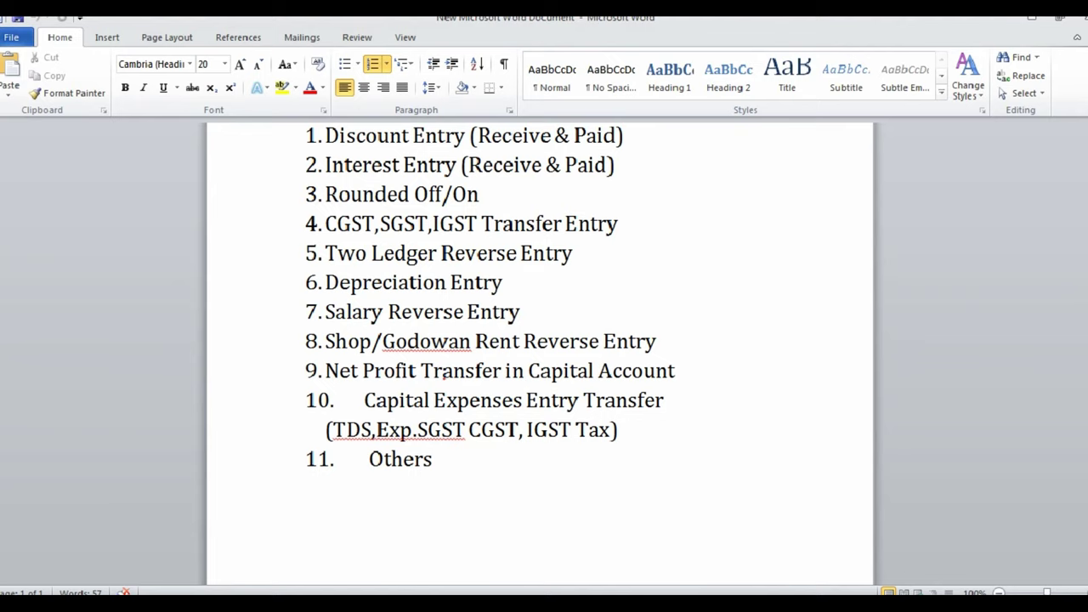
Review the Journal Voucher Transitions list, focusing on the Discount Entry (Receive & Paid) item.
scroll(498, 259, "up", 3)
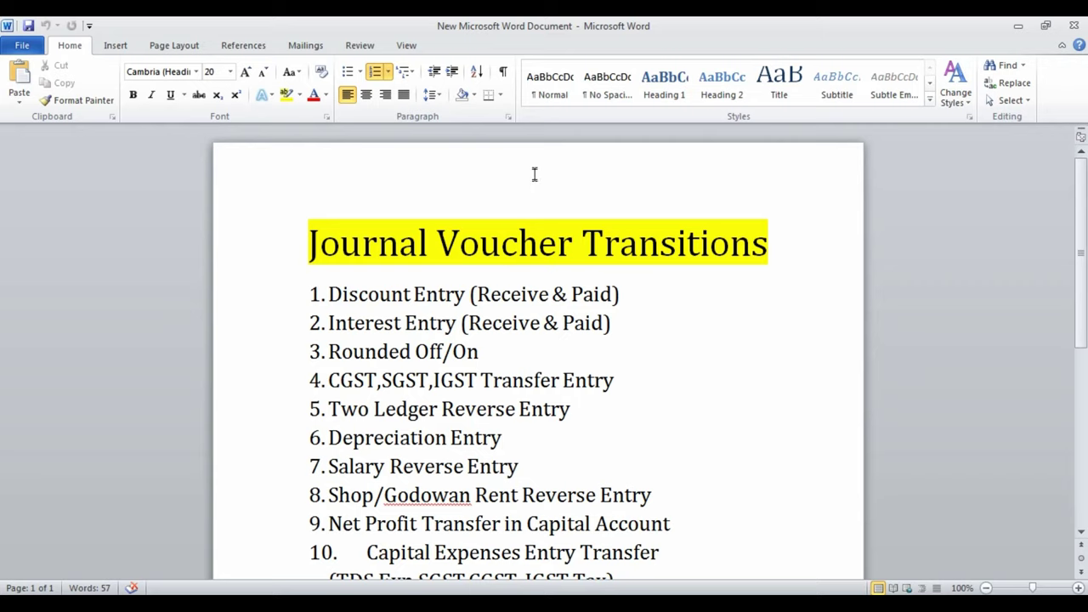
scroll(502, 272, "down", 1)
left_click(626, 255)
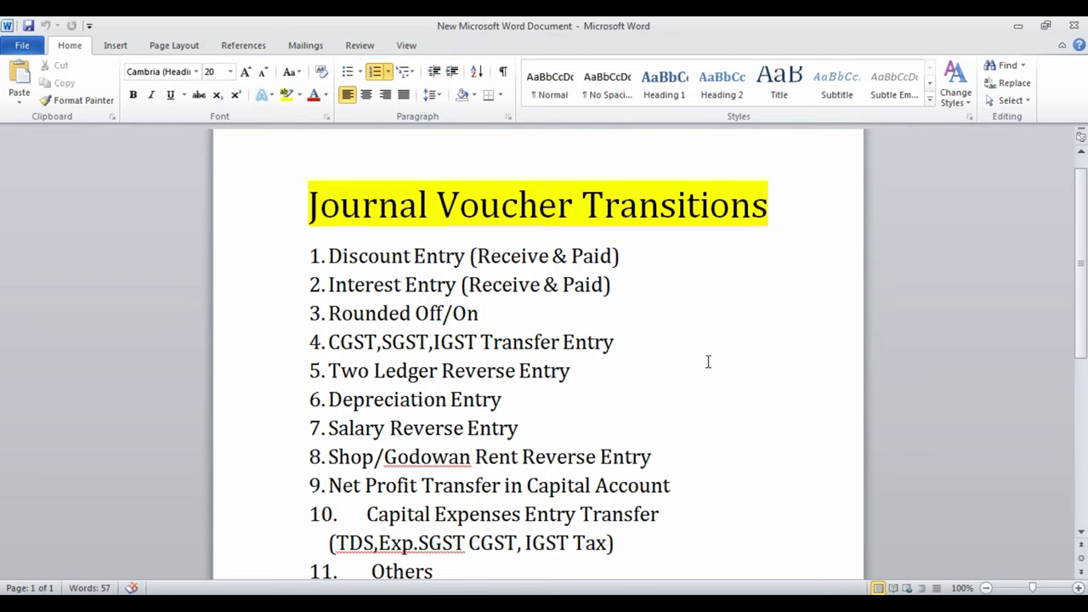
left_click(262, 266)
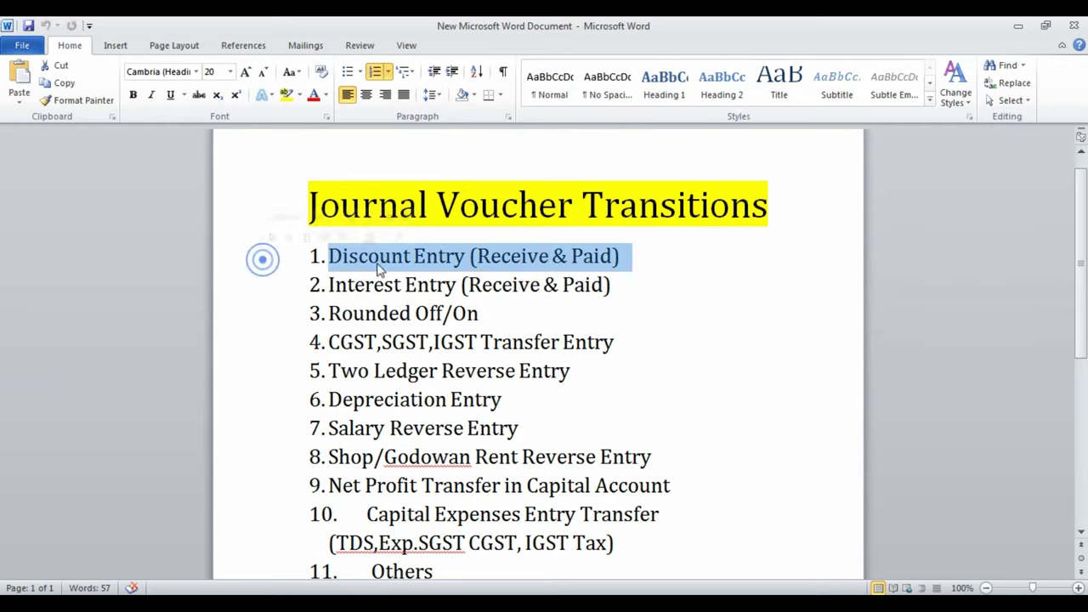
left_click(427, 259)
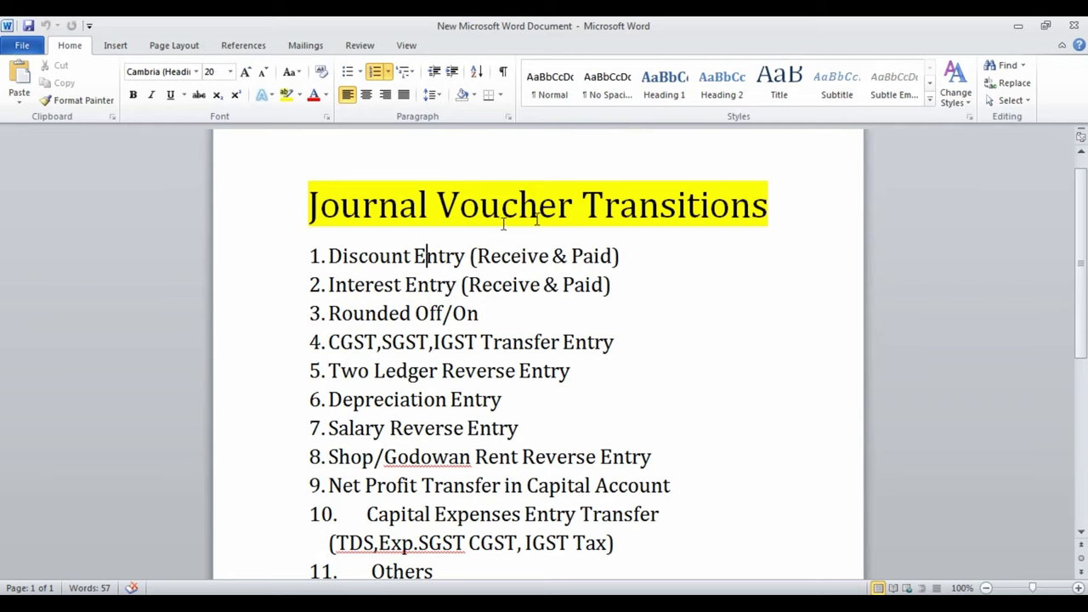
Switch to TAX FREE CR NOTE.pdf in Adobe Reader and examine the credit note's title, party and amount.
key("alt+Tab")
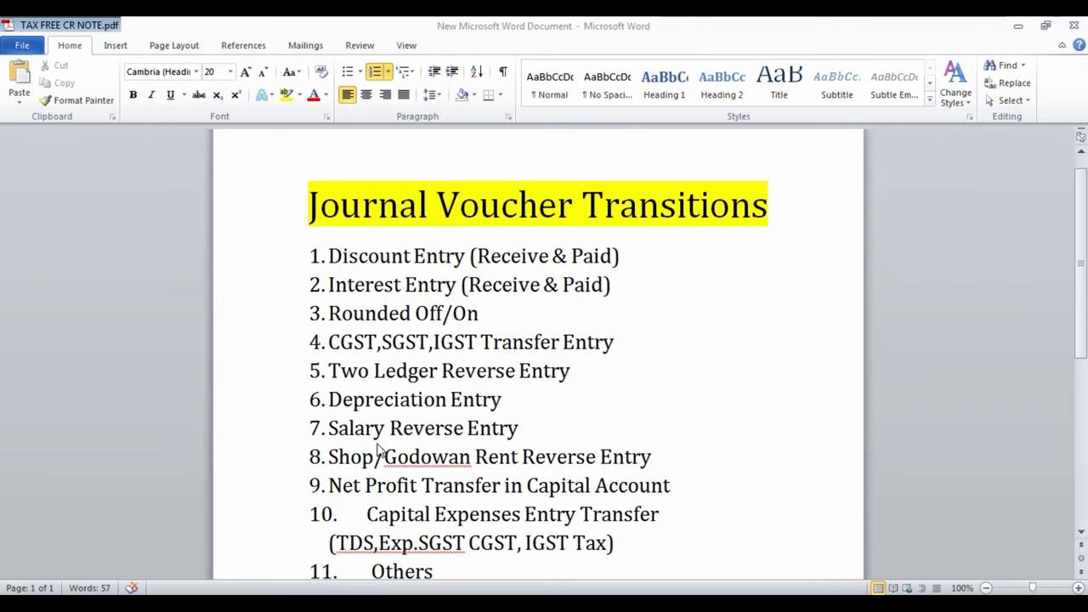
left_click(472, 296)
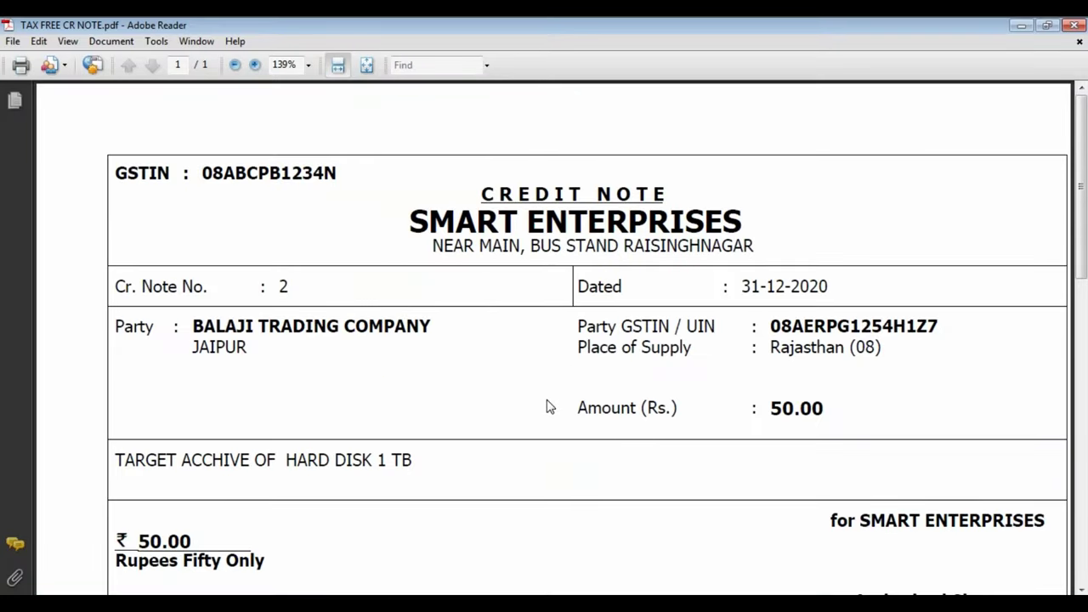
scroll(490, 241, "down", 1)
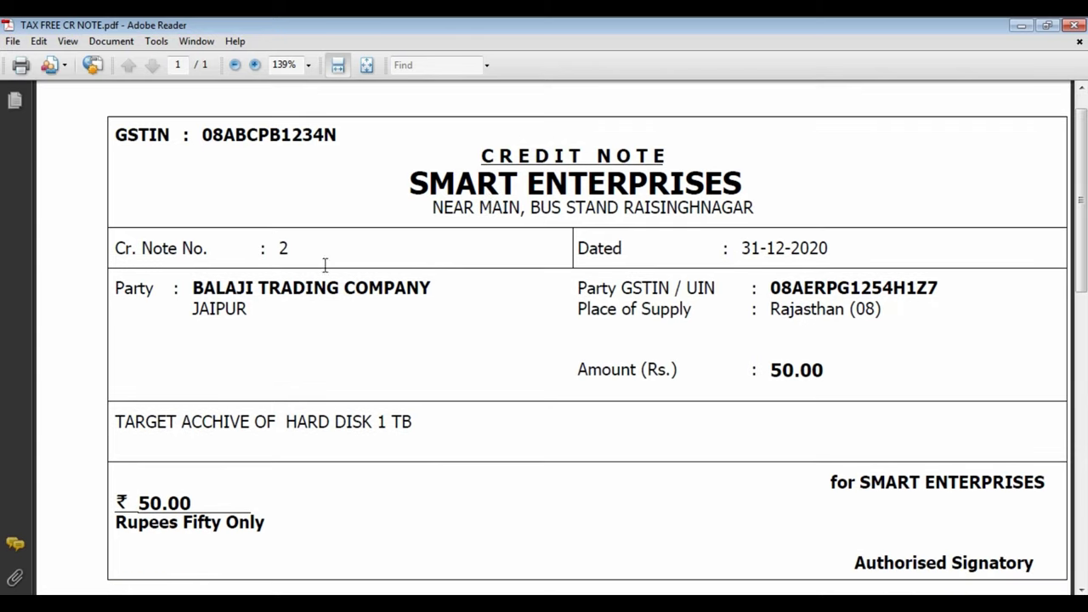
left_click_drag(184, 289, 340, 289)
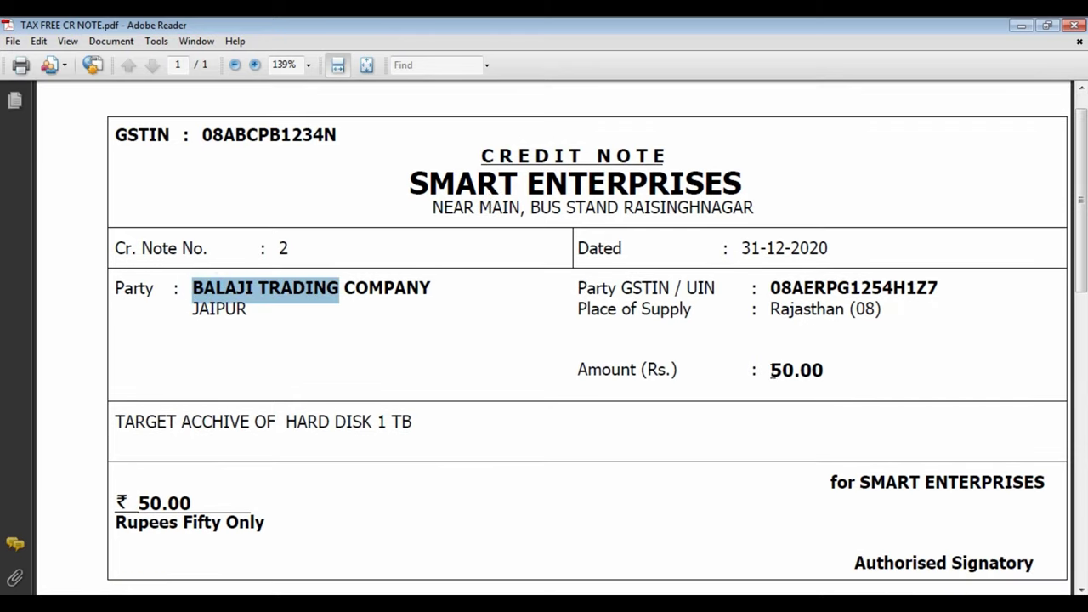
left_click_drag(770, 370, 825, 371)
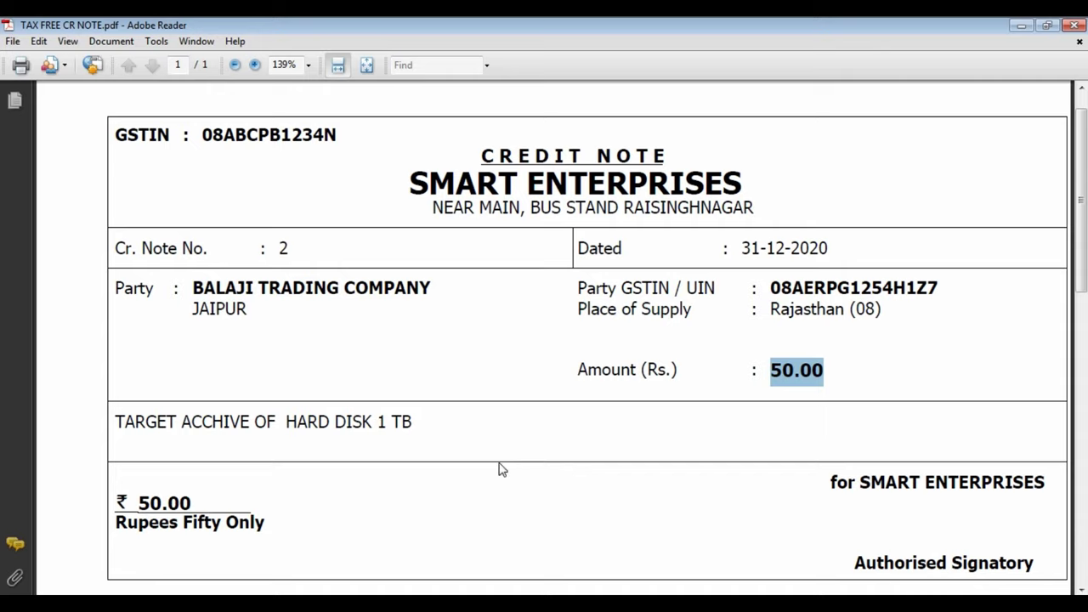
left_click_drag(480, 156, 676, 151)
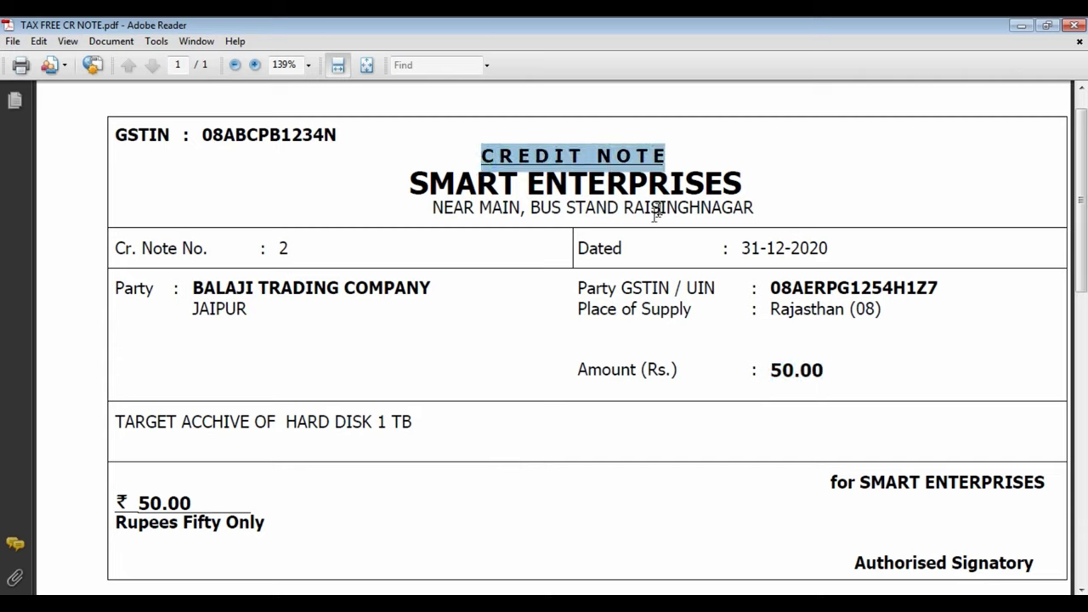
left_click(525, 358)
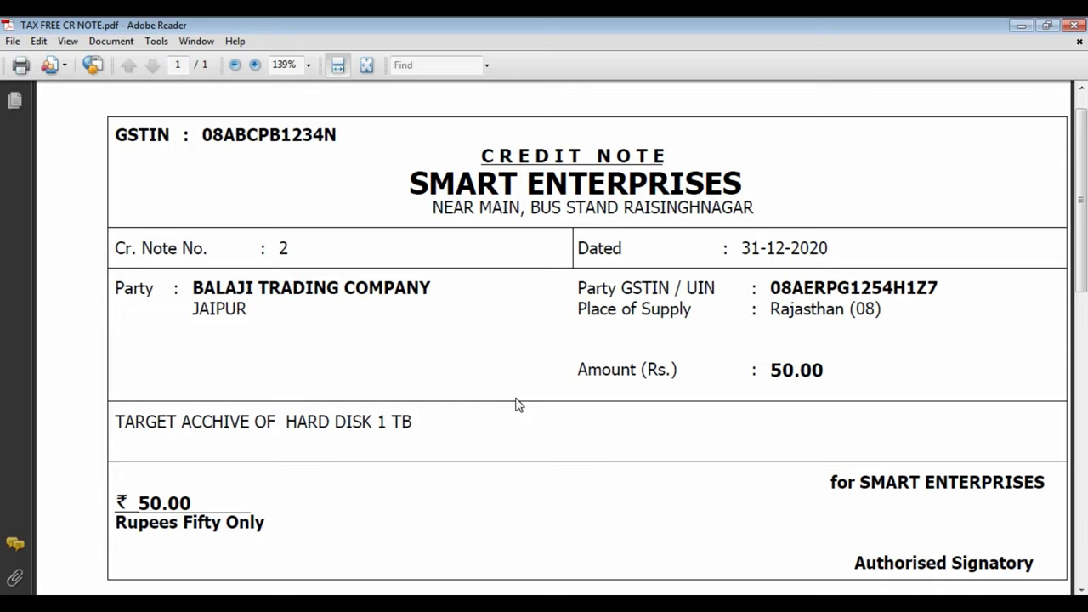
Switch to TallyPrime, leave the empty journal voucher and open Display More Reports from the Gateway of Tally.
key("alt+Tab")
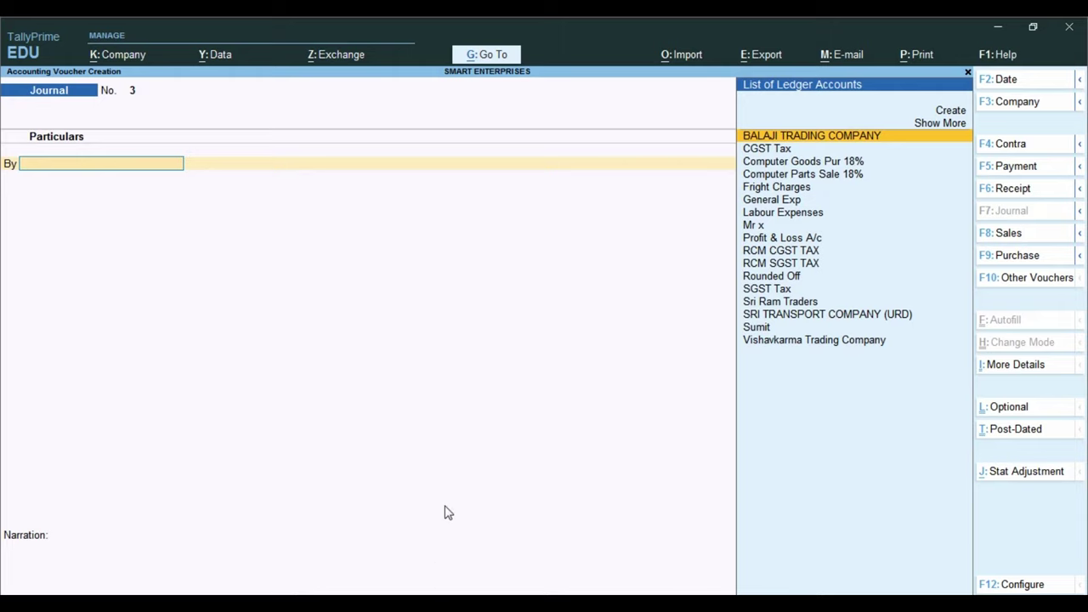
key("Escape")
key("Escape")
key("n")
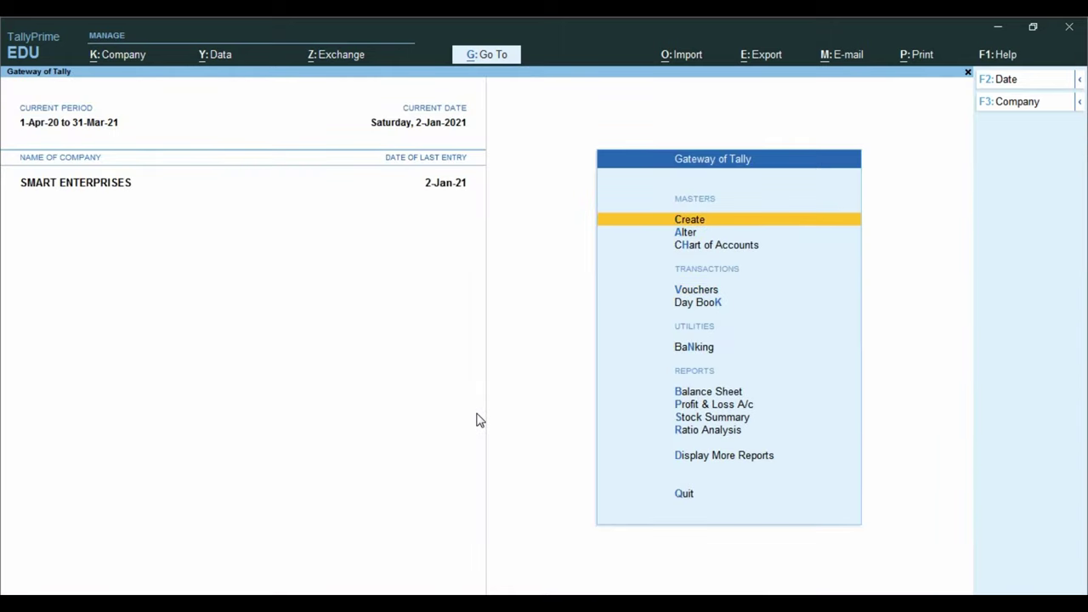
key("Down")
key("Down")
key("Down")
key("Down")
key("Up")
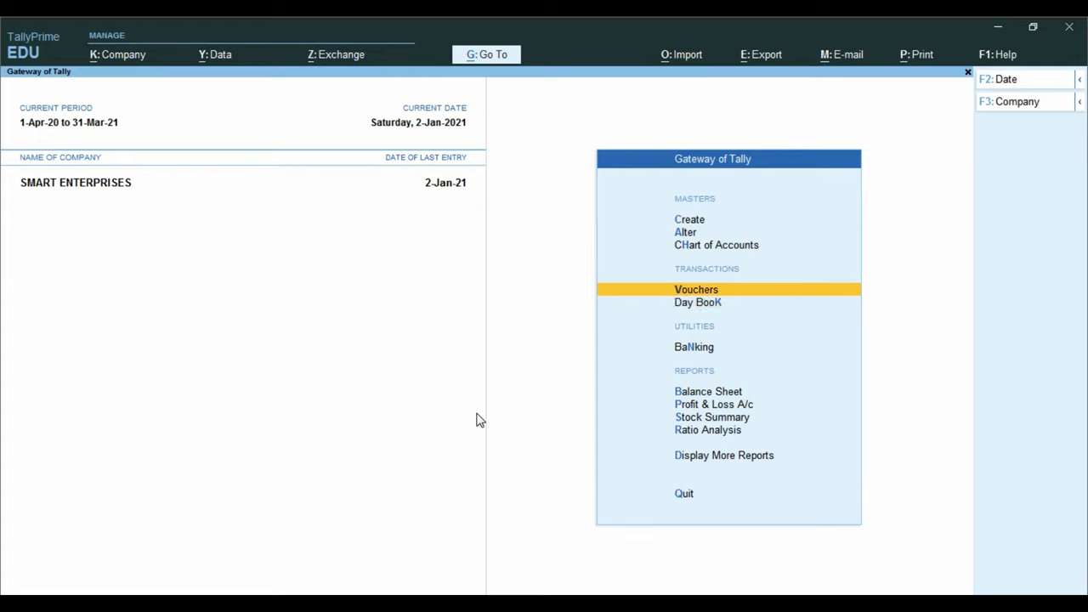
key("Down")
key("Down")
key("Down")
key("Down")
key("Down")
key("Down")
key("Down")
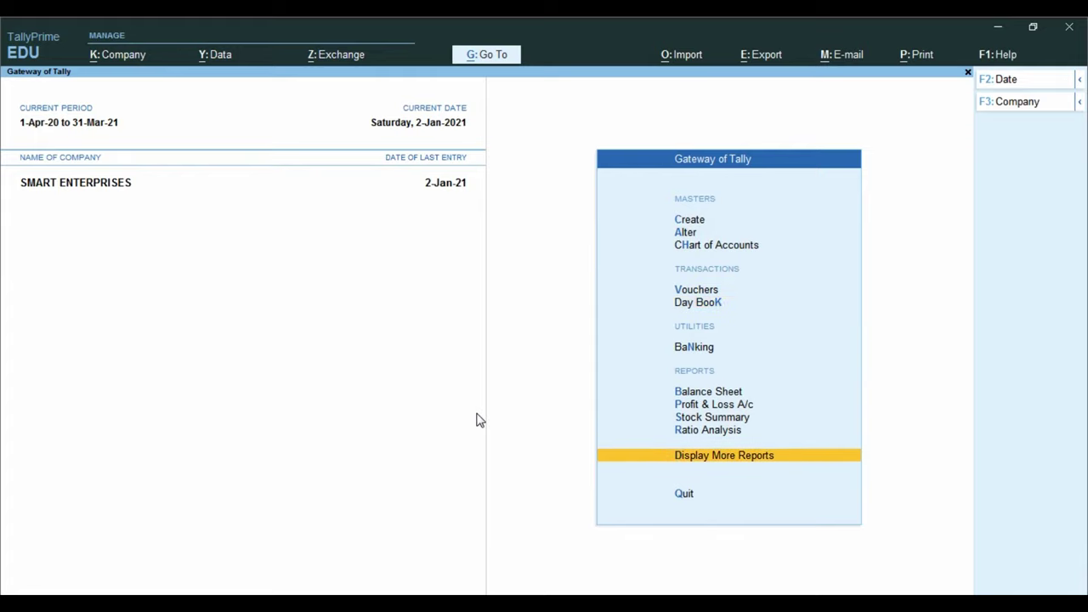
key("Return")
Open the ledger vouchers of BALAJI TRADING COMPANY from the Account Books reports.
key("Down")
key("Down")
key("Down")
key("Down")
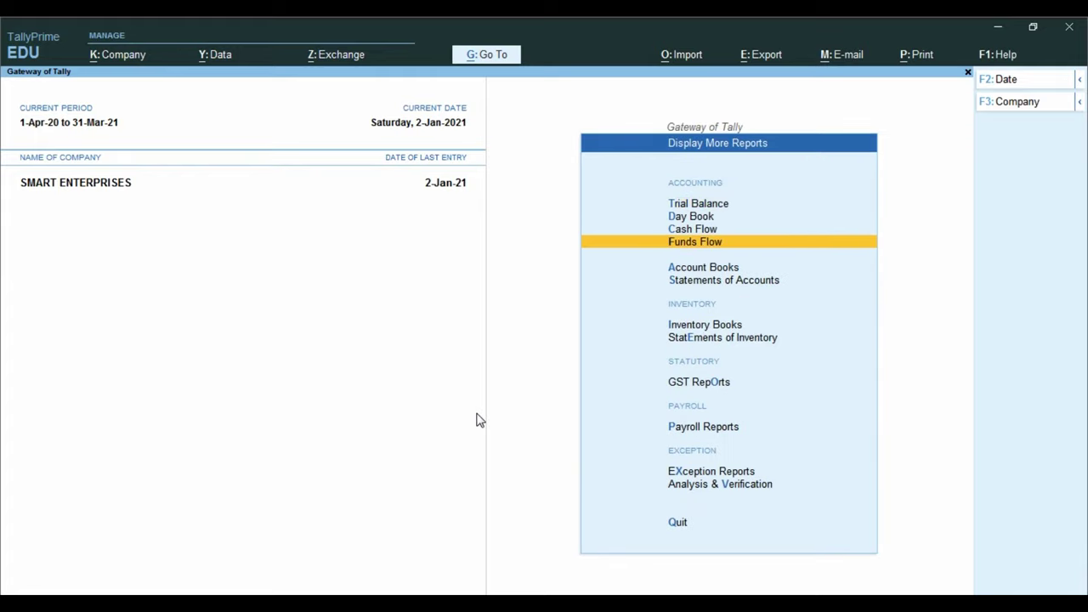
key("Return")
key("Down")
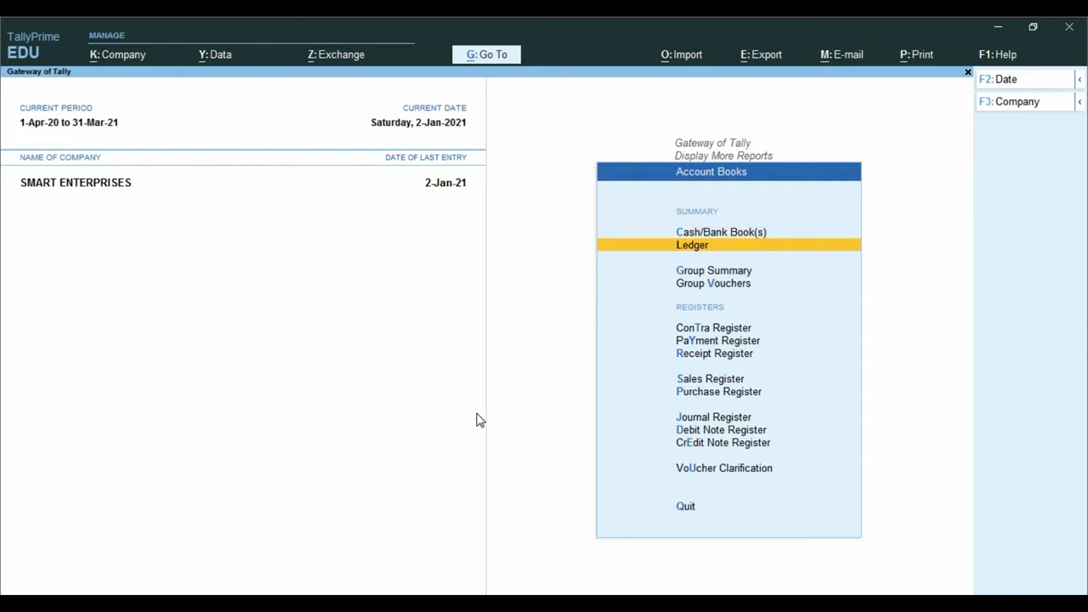
key("Return")
type("Bal")
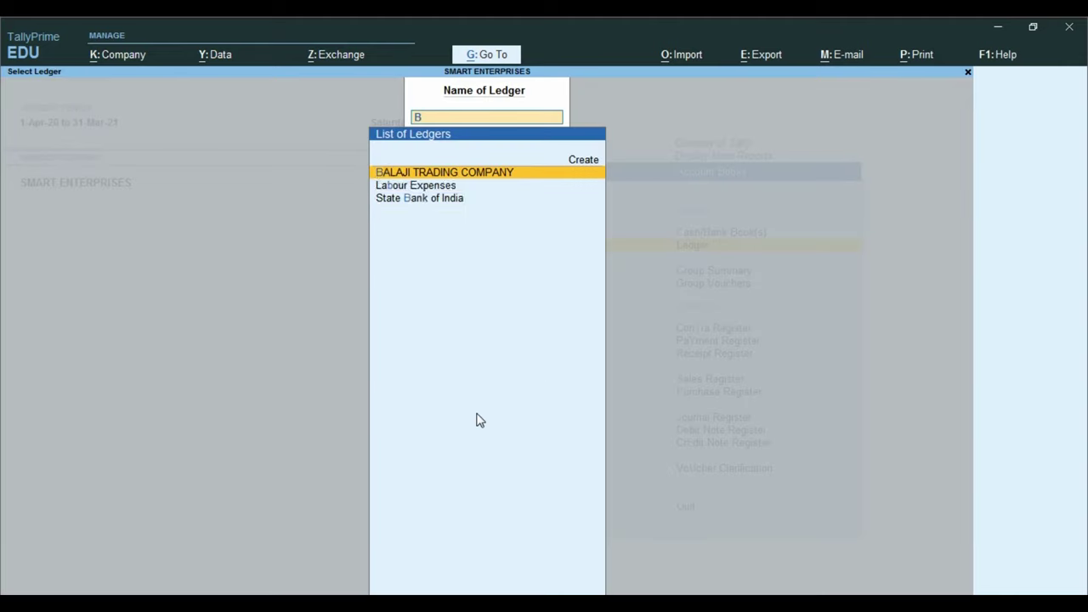
key("Return")
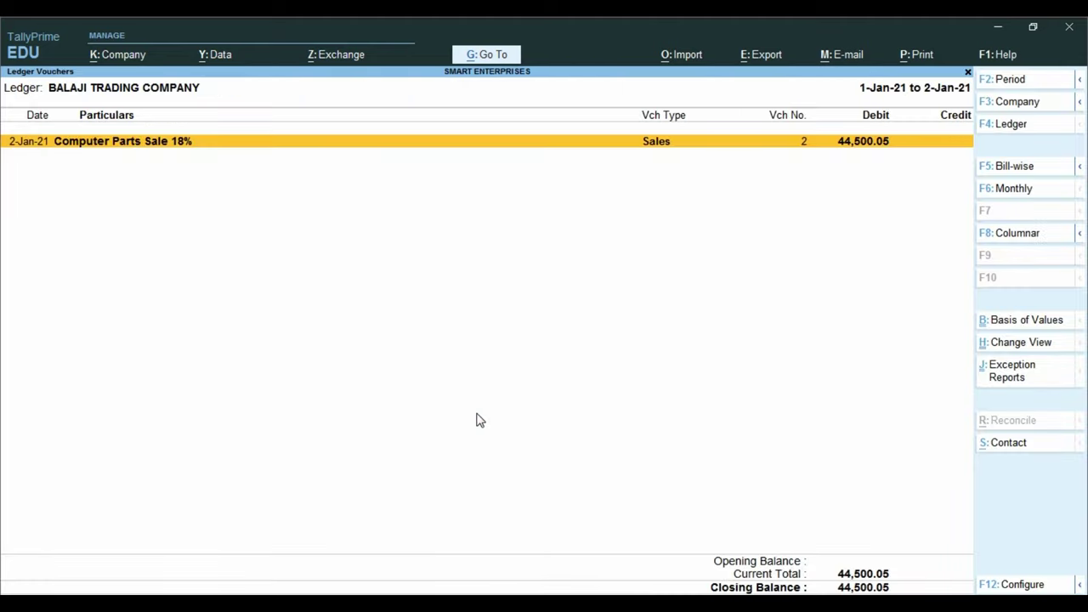
Set the ledger report's period to run from 1-Apr-20 to 2-Jan-21.
key("F2")
key("BackSpace")
key("Return")
key("Return")
key("ctrl")
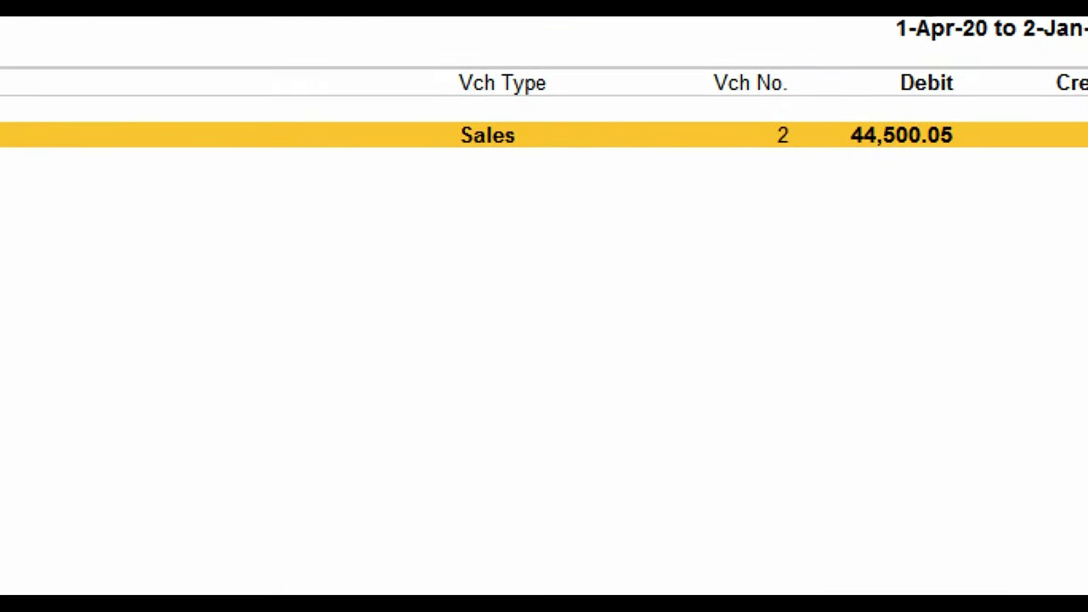
Open the 2-Jan-21 sales voucher from the party ledger to check its items, then leave it without changes.
left_click(958, 143)
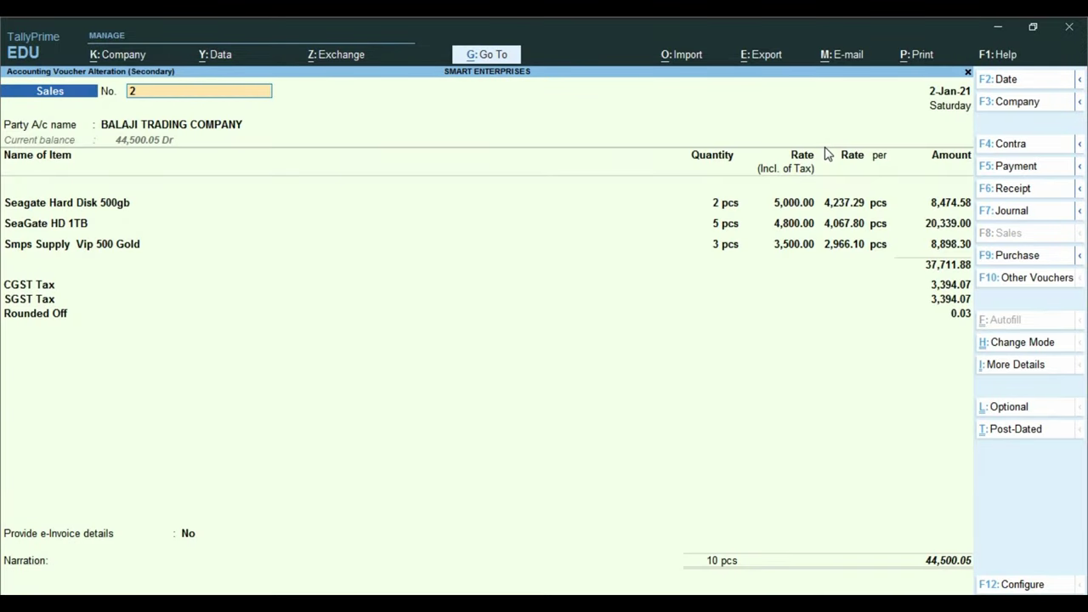
key("Escape")
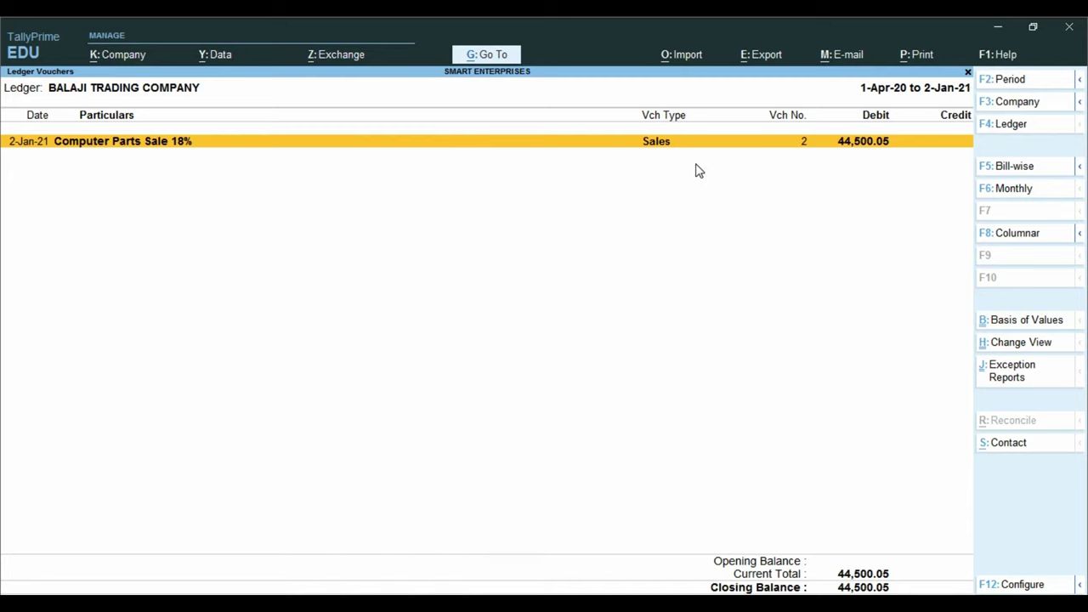
key("Return")
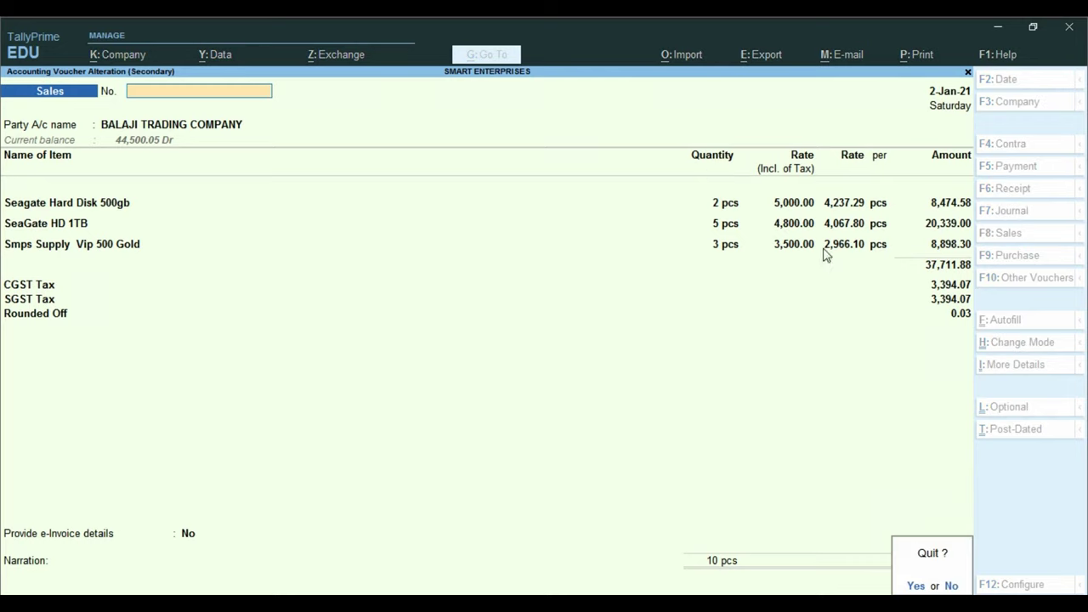
key("Escape")
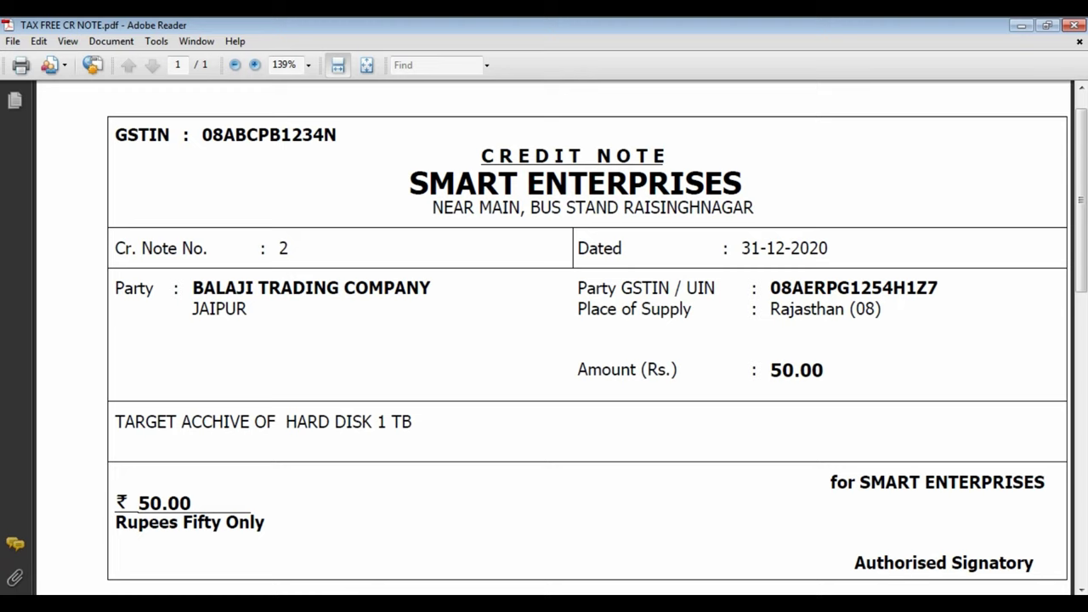
Return to TallyPrime, leave the ledger reports and start a new Journal voucher from the Gateway of Tally.
key("alt+Tab")
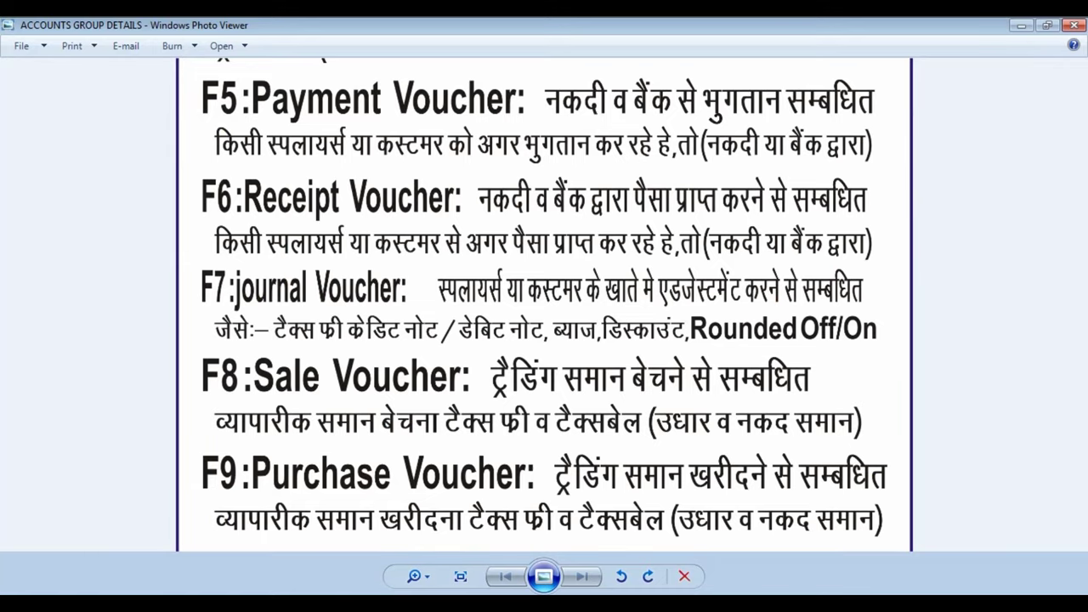
key("alt+Tab")
key("Escape")
key("Escape")
key("Escape")
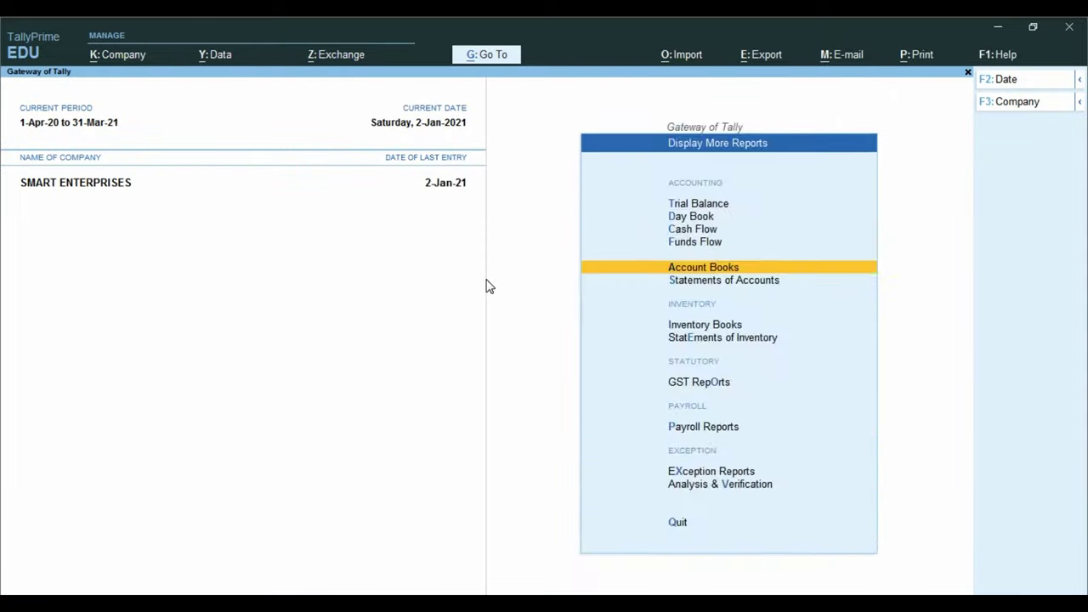
key("Escape")
key("Down")
key("Down")
key("Down")
key("Down")
key("Down")
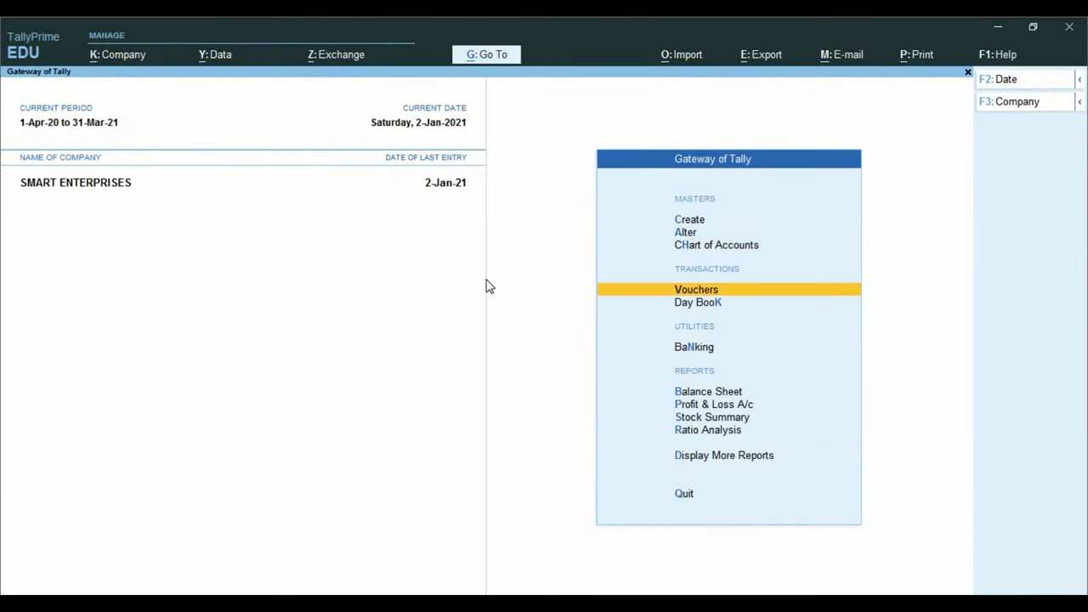
key("Return")
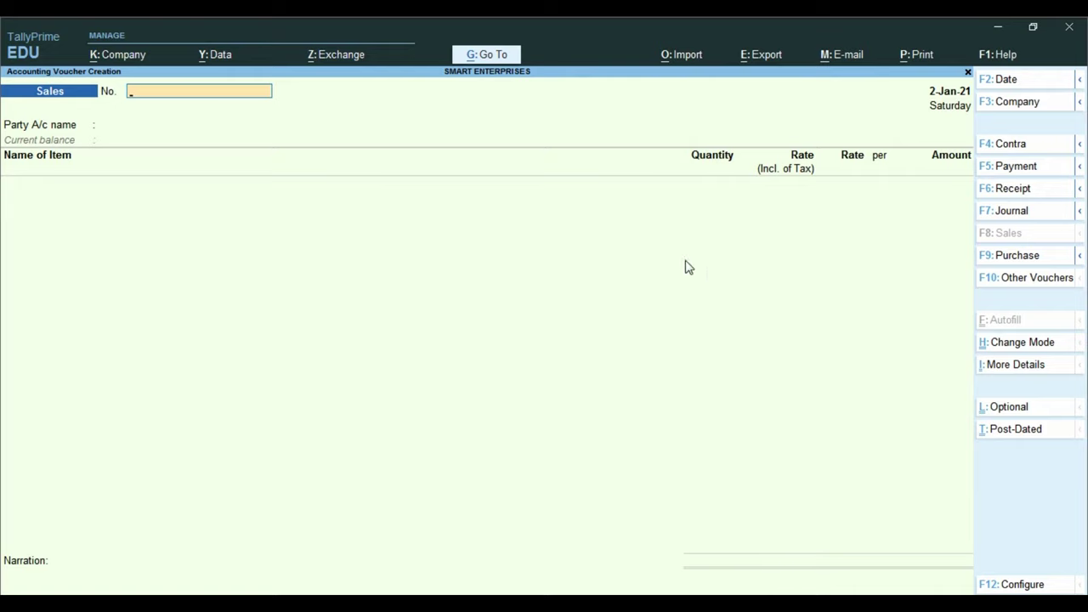
left_click(1027, 217)
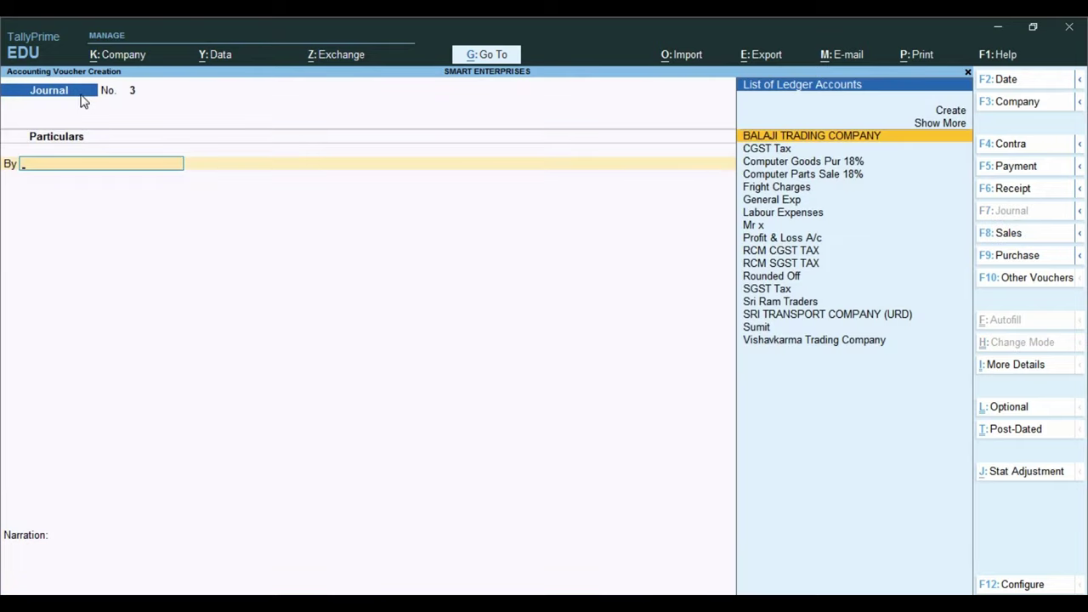
Set "Use Cr/Dr instead of To/By during voucher entry" to Yes in the voucher configuration and save it.
key("ctrl")
key("F12")
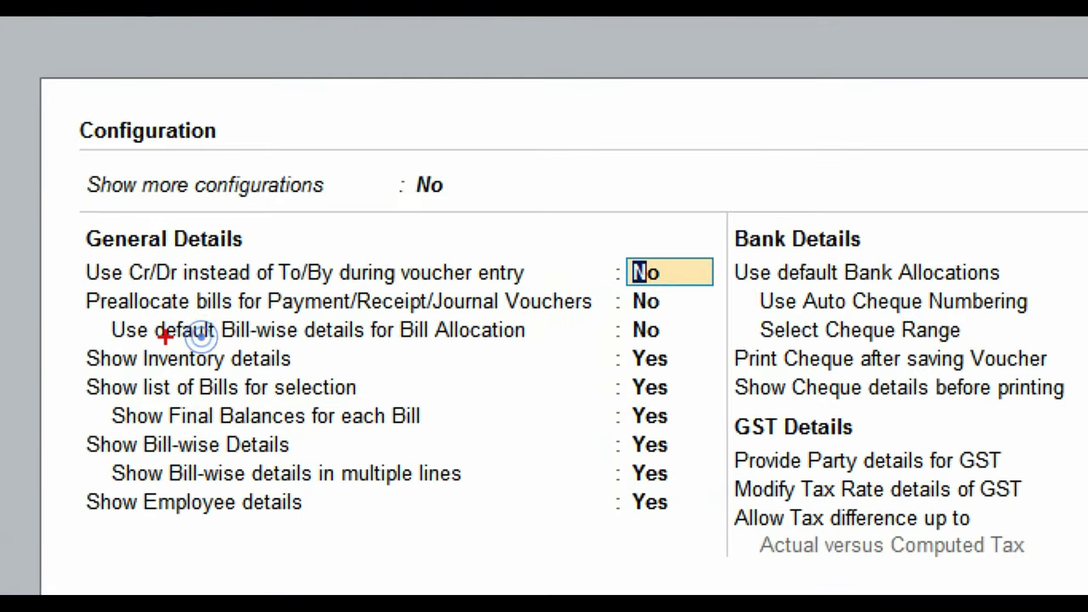
mouse_move(38, 241)
left_mouse_down()
mouse_move(109, 274)
mouse_move(396, 304)
mouse_move(502, 286)
mouse_move(584, 289)
left_mouse_up()
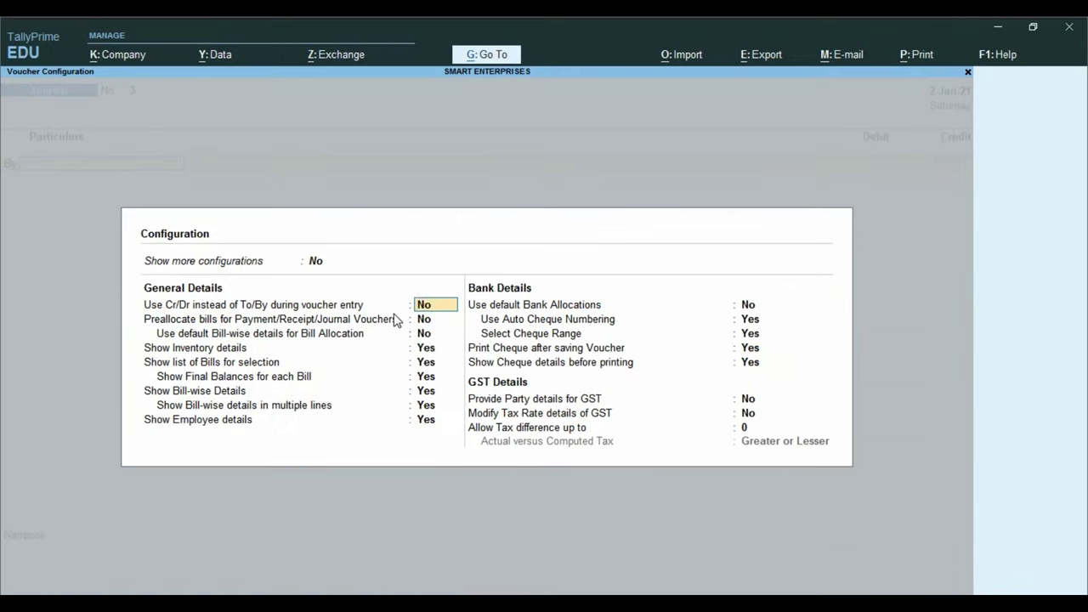
type("y")
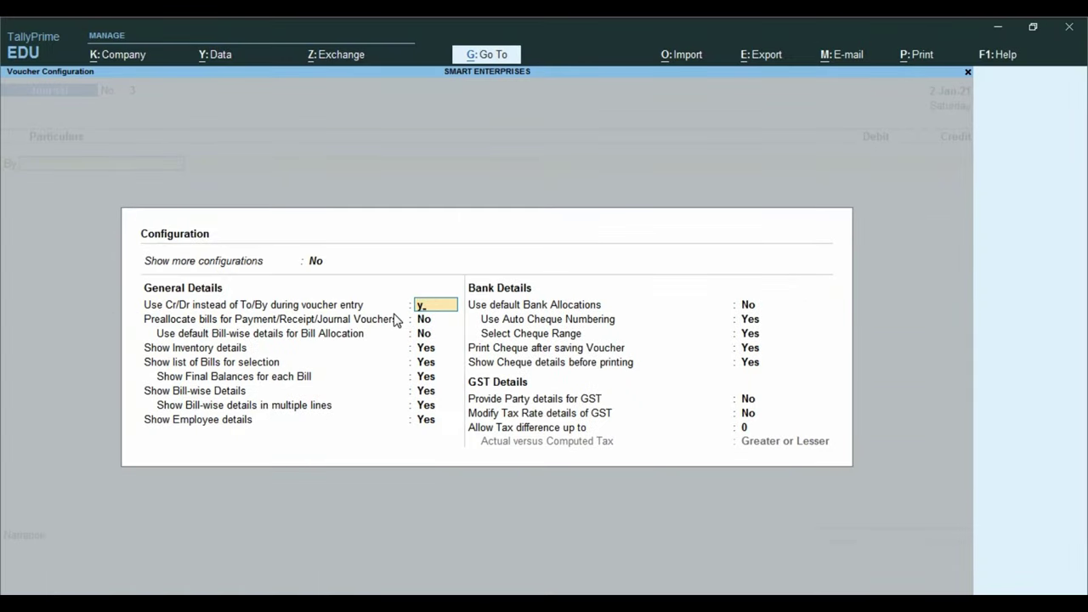
key("Return")
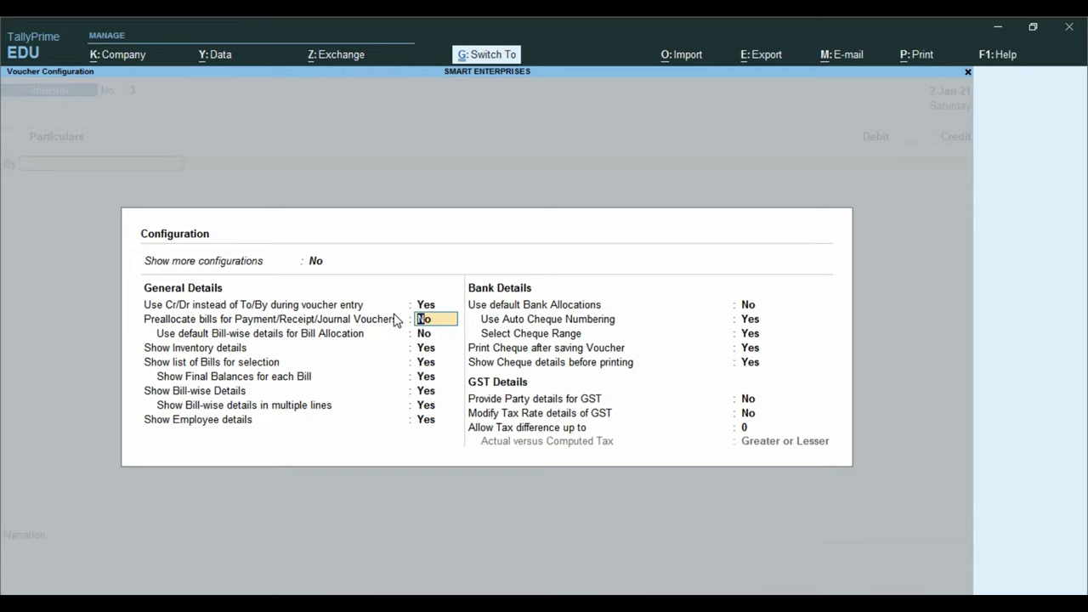
key("ctrl+a")
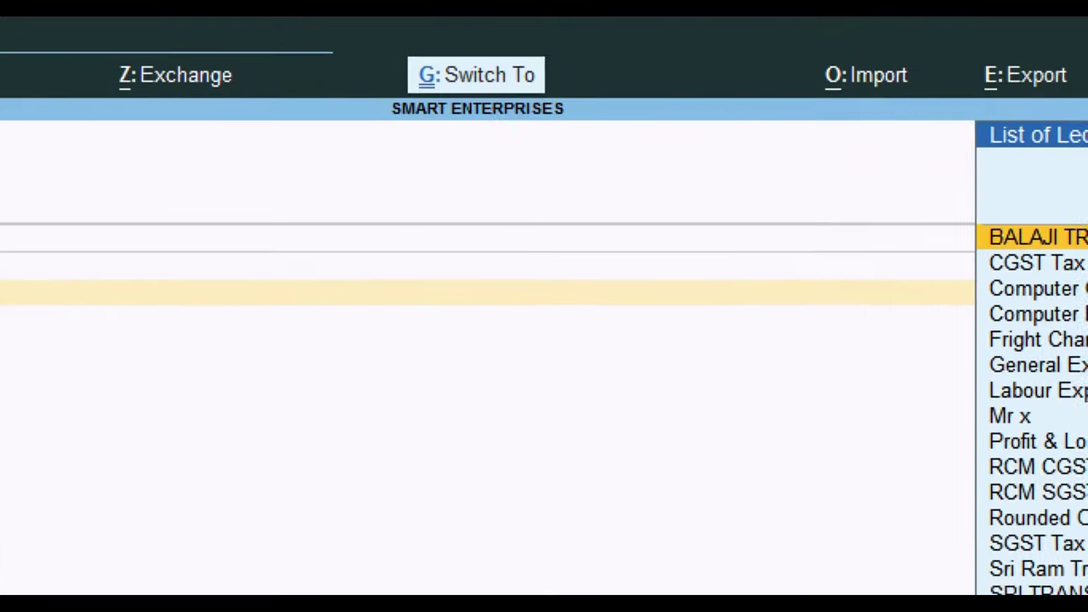
left_click(495, 60, "ctrl")
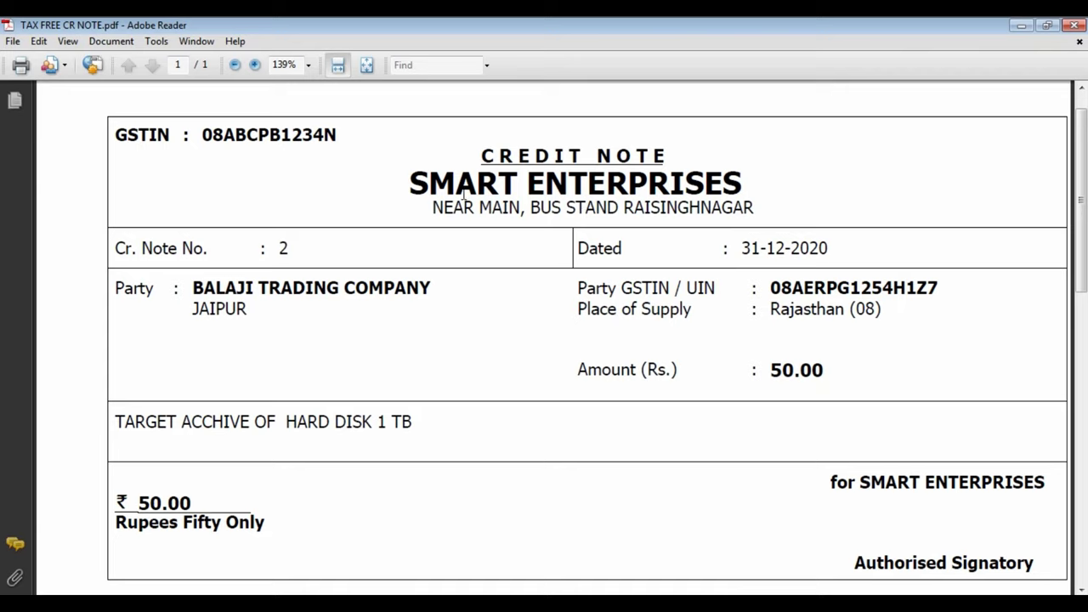
Check the issuing company and the party named on the credit note PDF.
left_click_drag(405, 181, 668, 192)
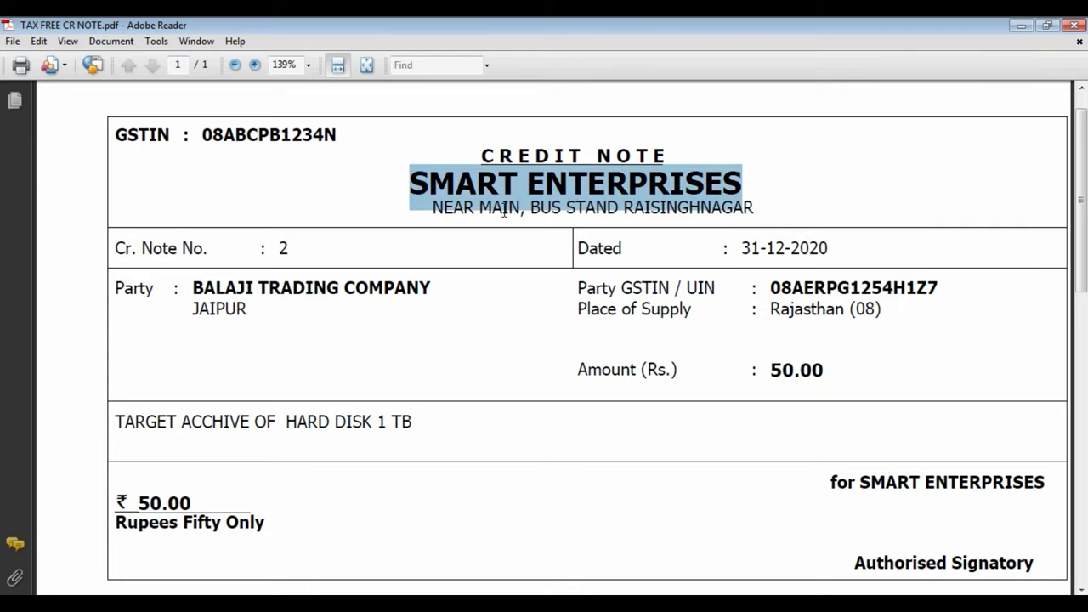
left_click(187, 287)
left_click_drag(187, 287, 383, 287)
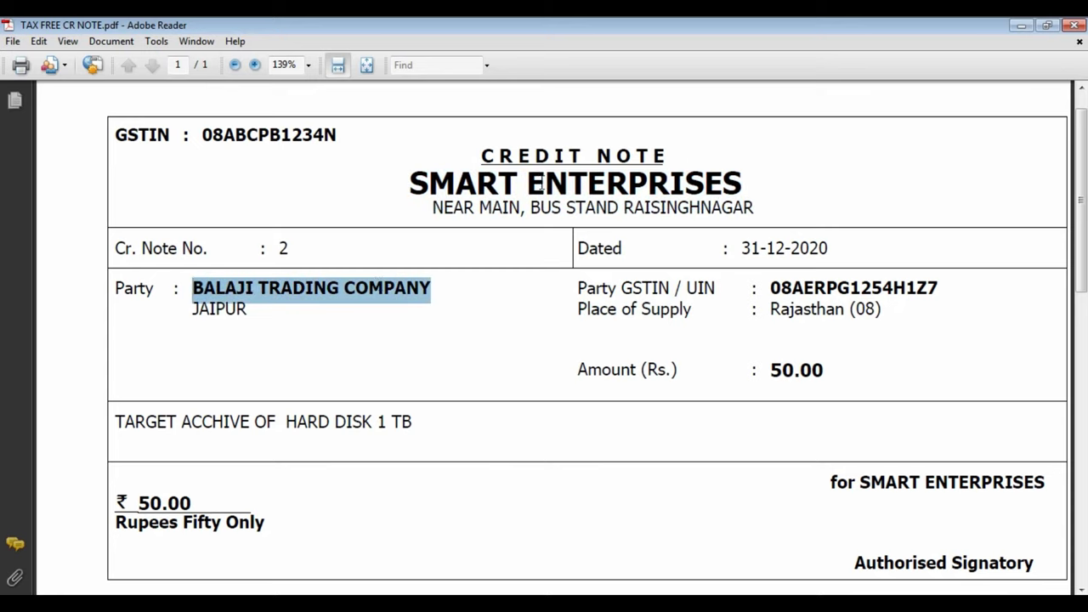
left_click(349, 329)
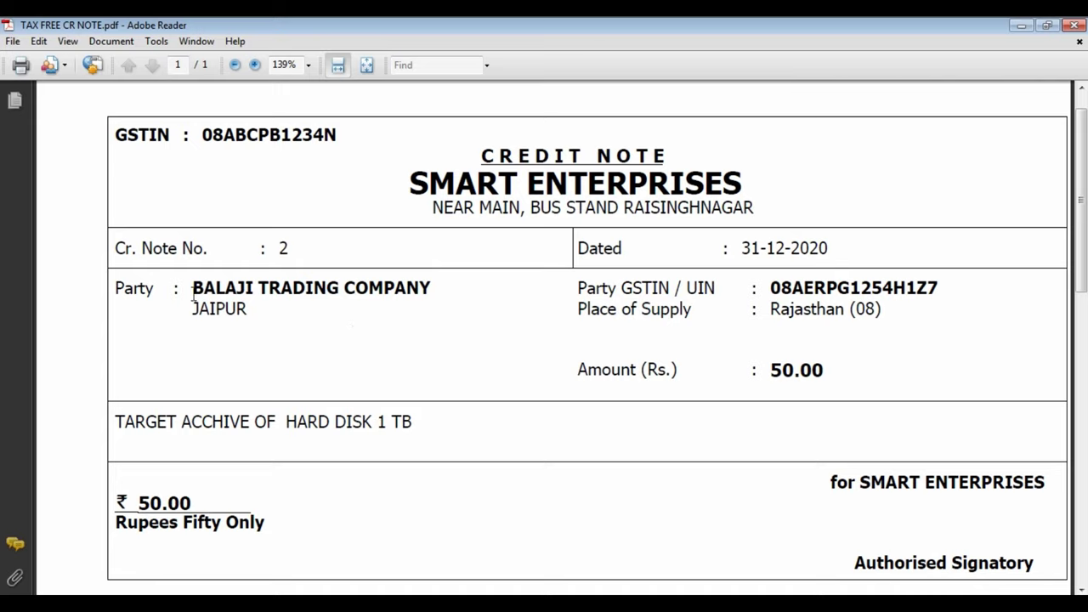
left_click_drag(193, 293, 383, 297)
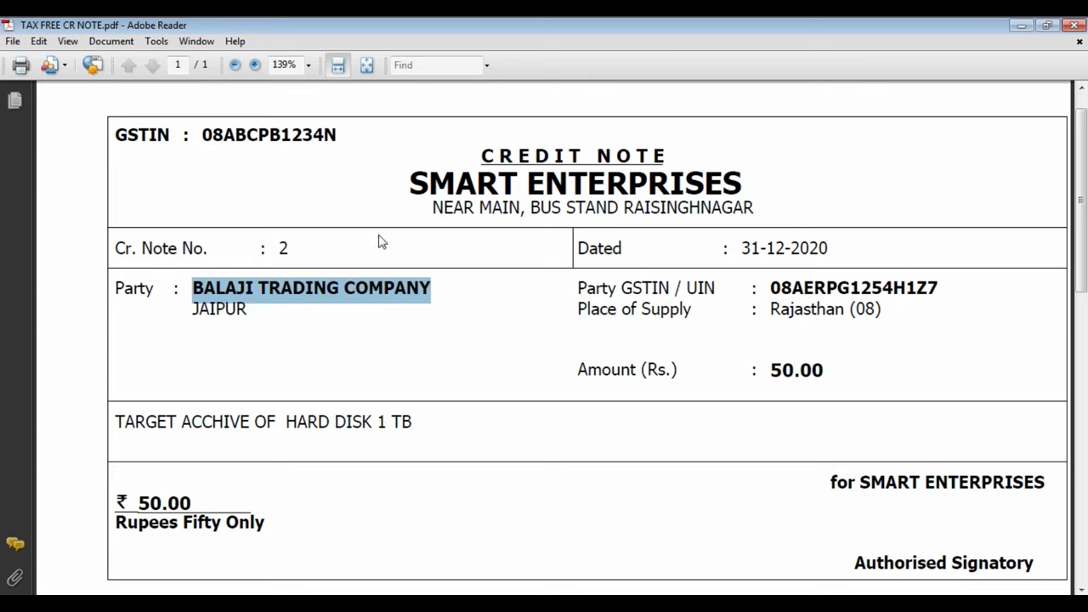
left_click_drag(408, 185, 650, 194)
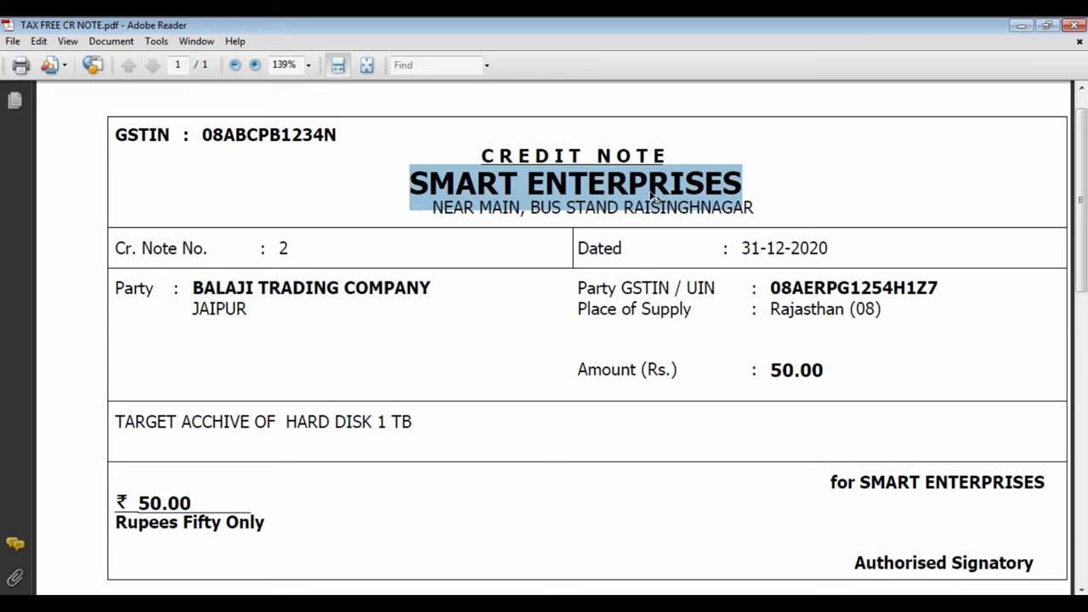
left_click(450, 358)
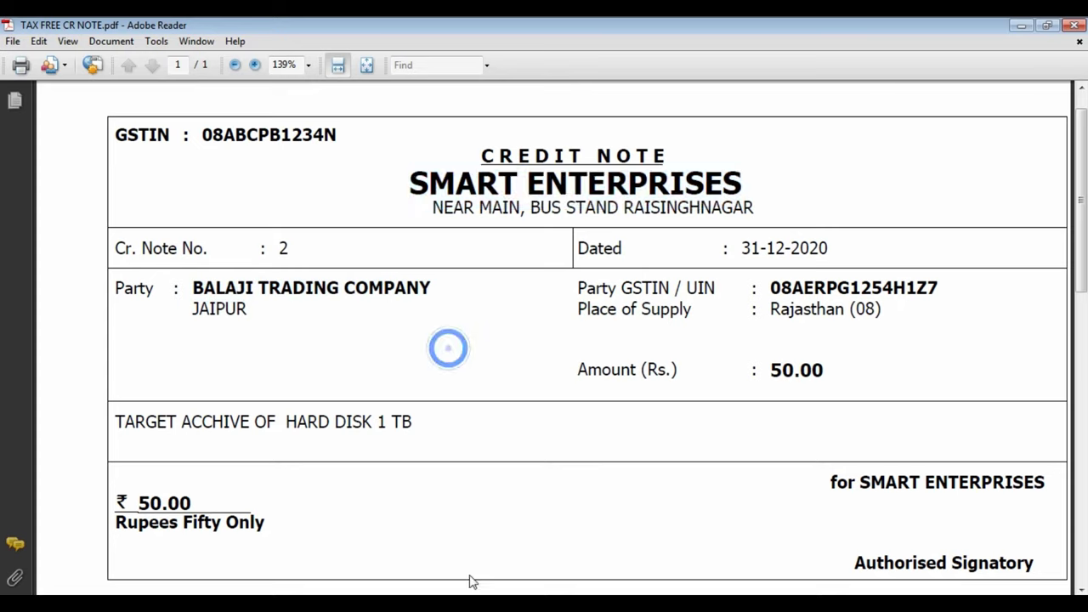
Switch to TallyPrime and, from the journal's debit line, create a ledger "Dicount Paid" under Indirect Expenses with ledger type Not Applicable.
key("alt+Tab")
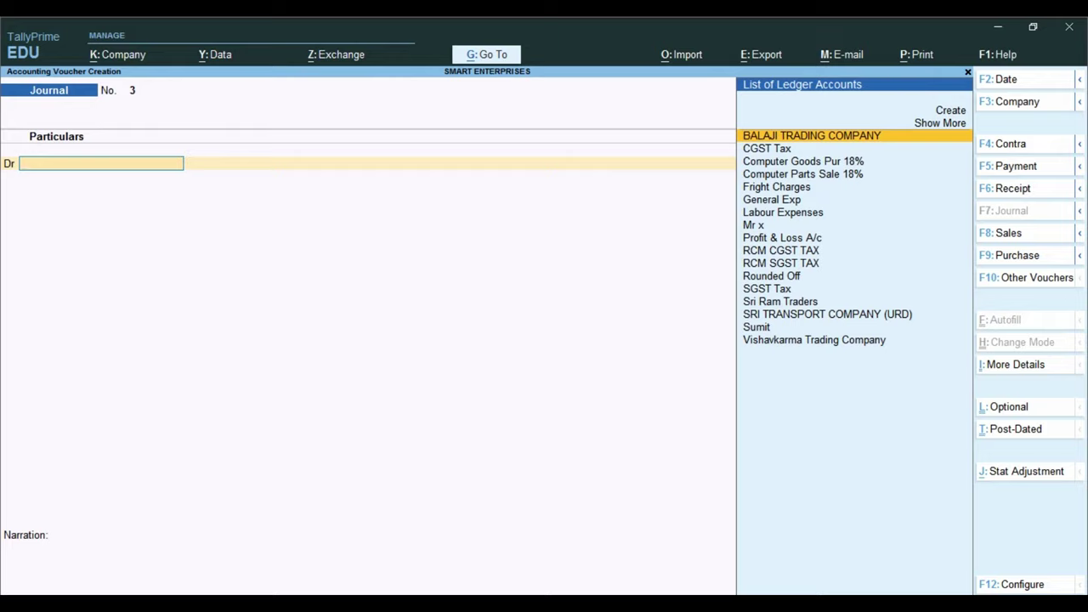
key("ctrl")
type("di")
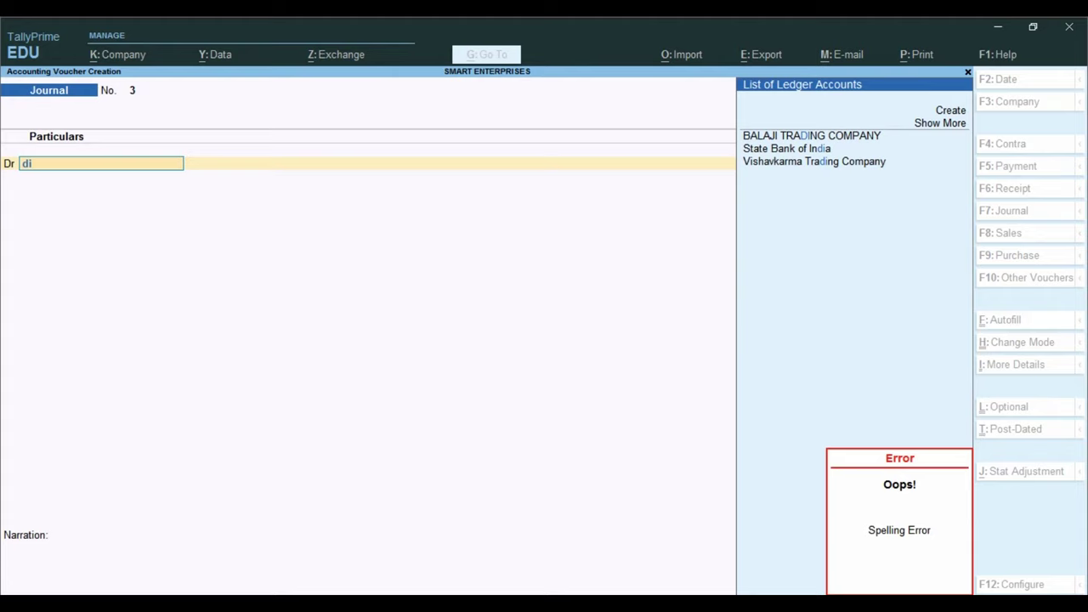
key("alt+c")
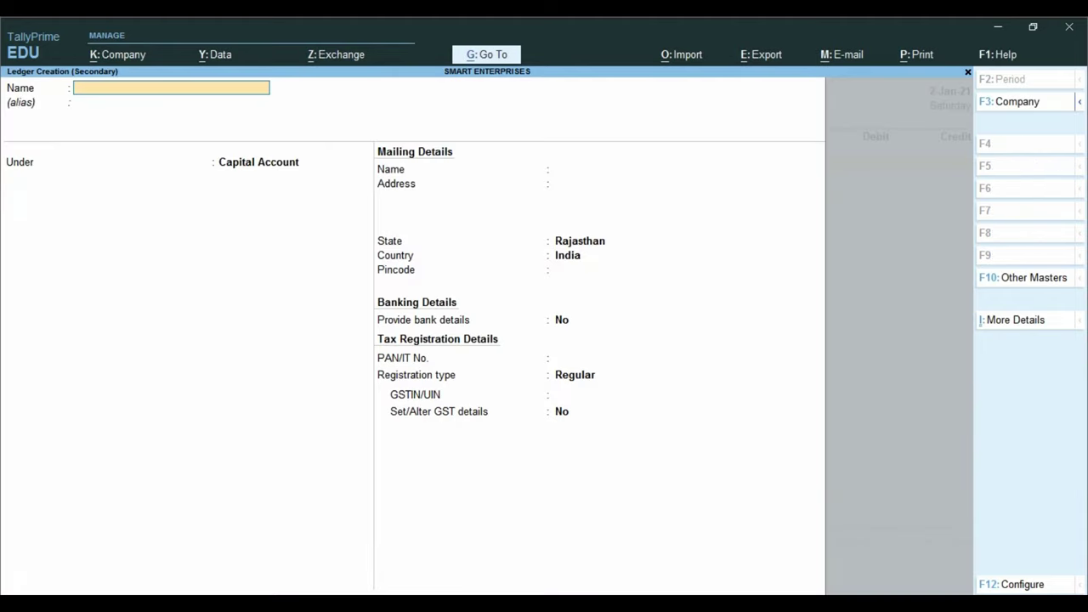
type("Dicount Paid")
key("Return")
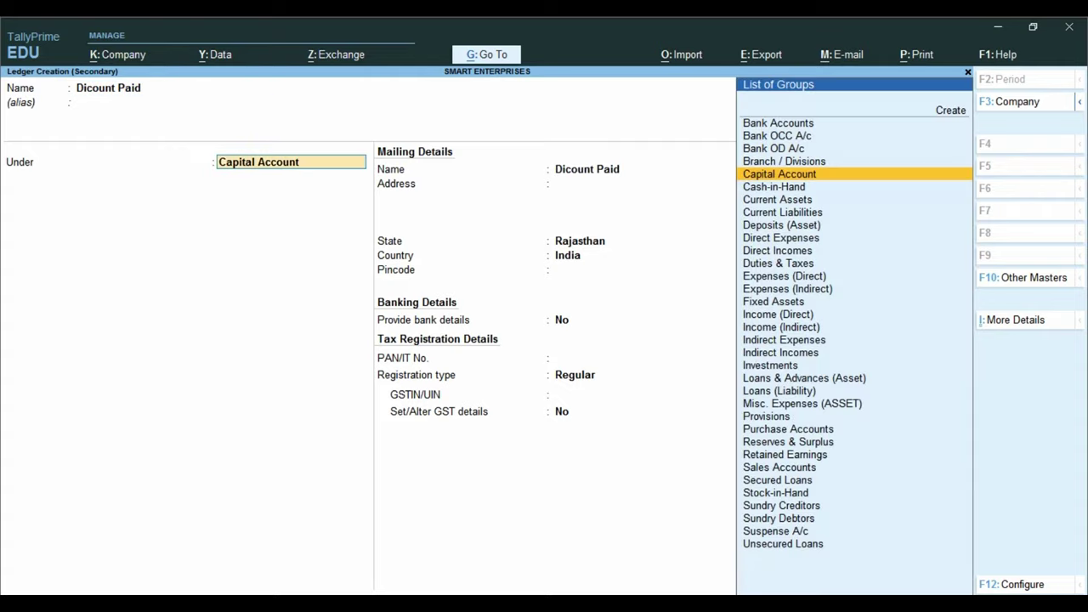
type("Ind")
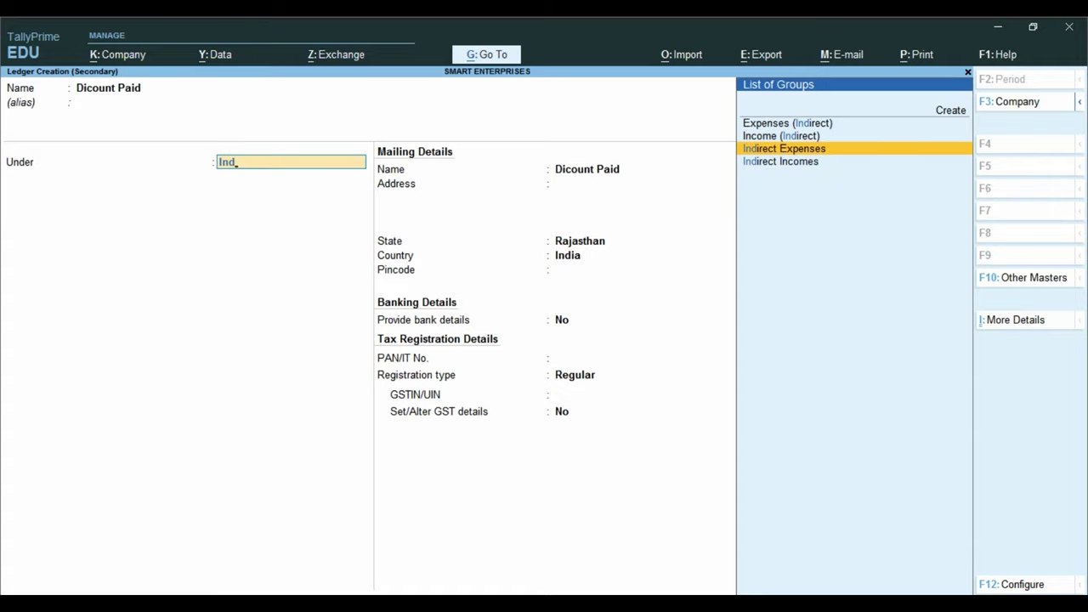
key("Return")
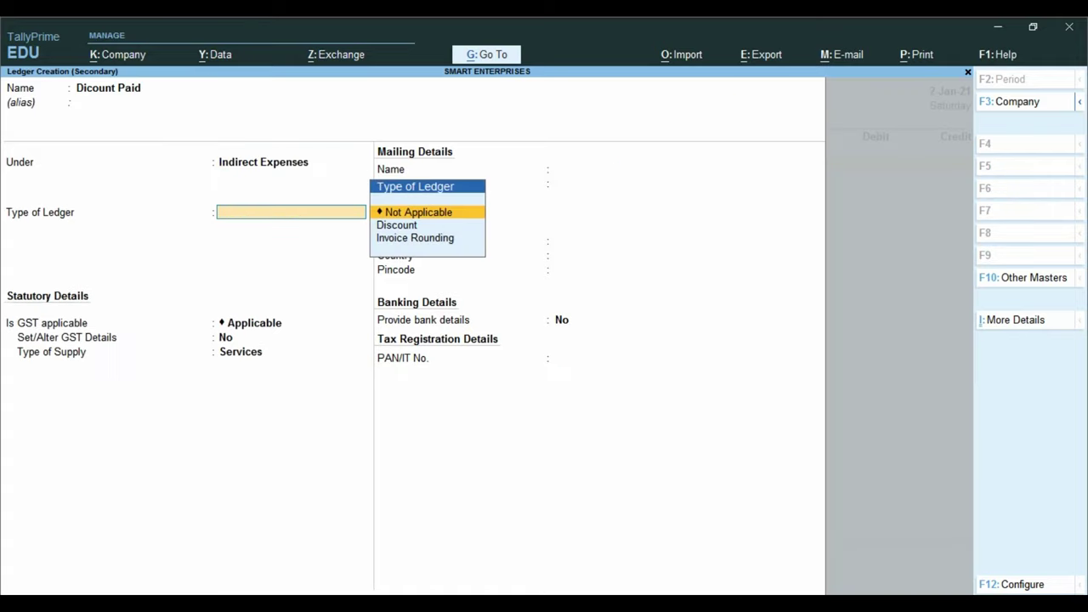
key("Return")
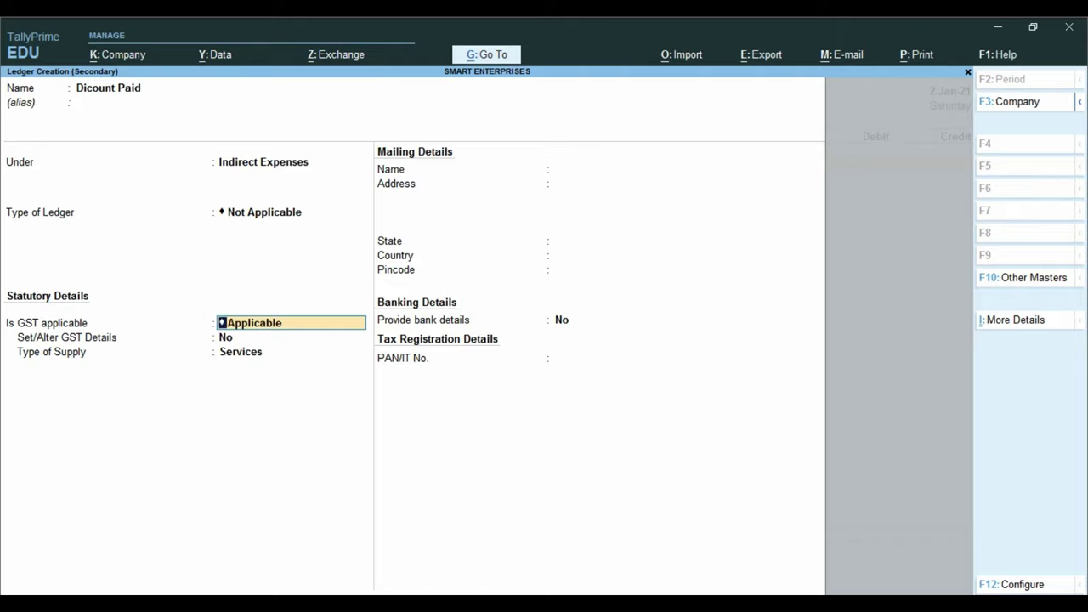
Set GST applicability of the new discount ledger to Not Applicable, keep the remaining defaults and save it.
key("BackSpace")
key("Down")
key("Down")
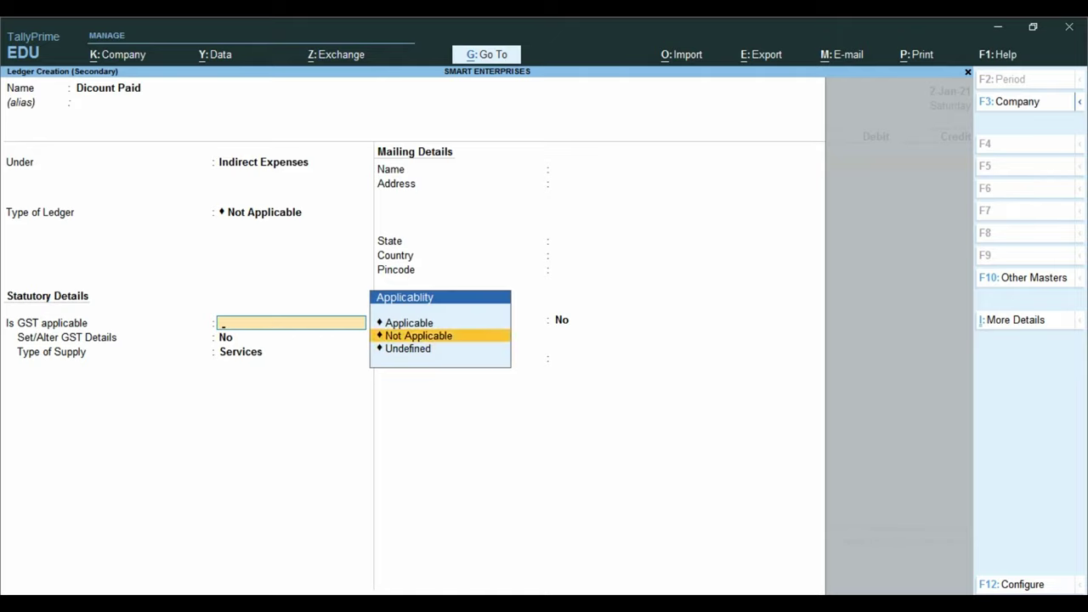
key("Return")
key("Return")
key("Return")
key("Return")
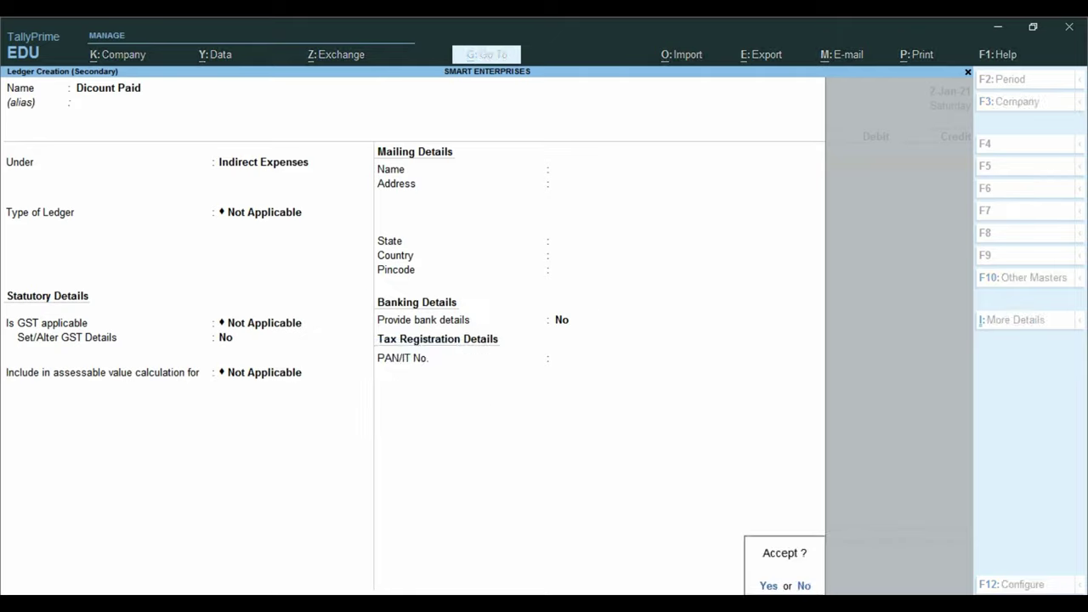
key("Return")
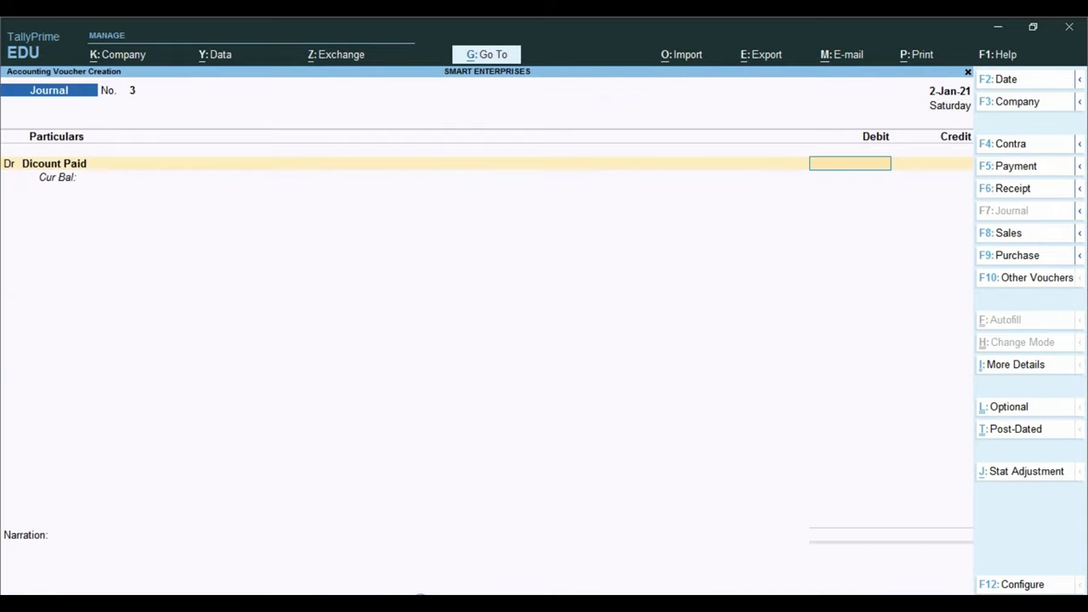
Debit the Dicount Paid ledger with 50 and credit BALAJI TRADING COMPANY with 50.00 in the journal voucher.
type("50")
key("Return")
key("c")
key("Return")
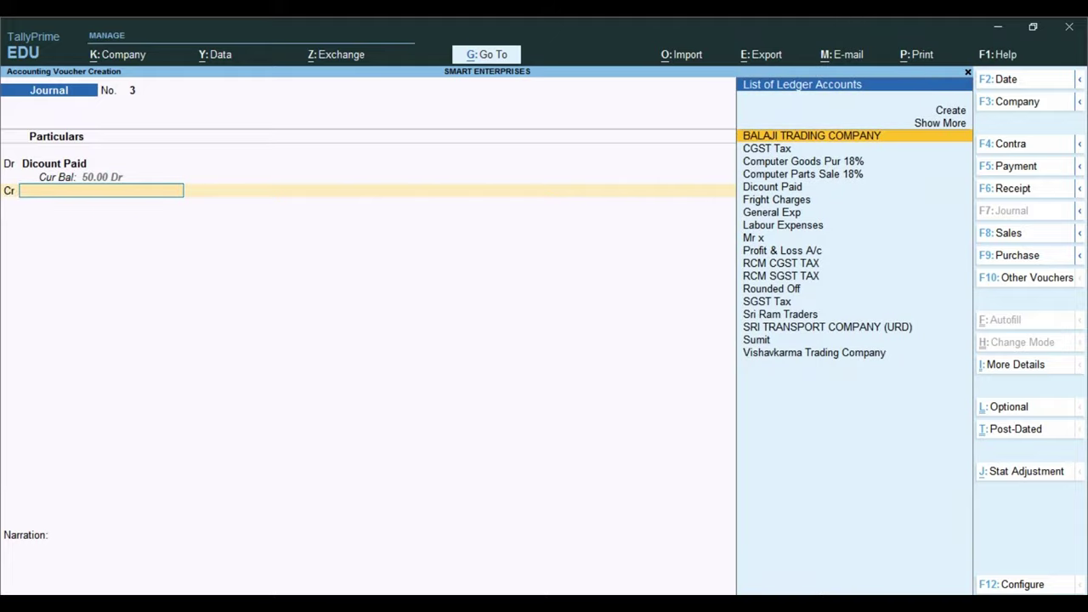
key("ctrl")
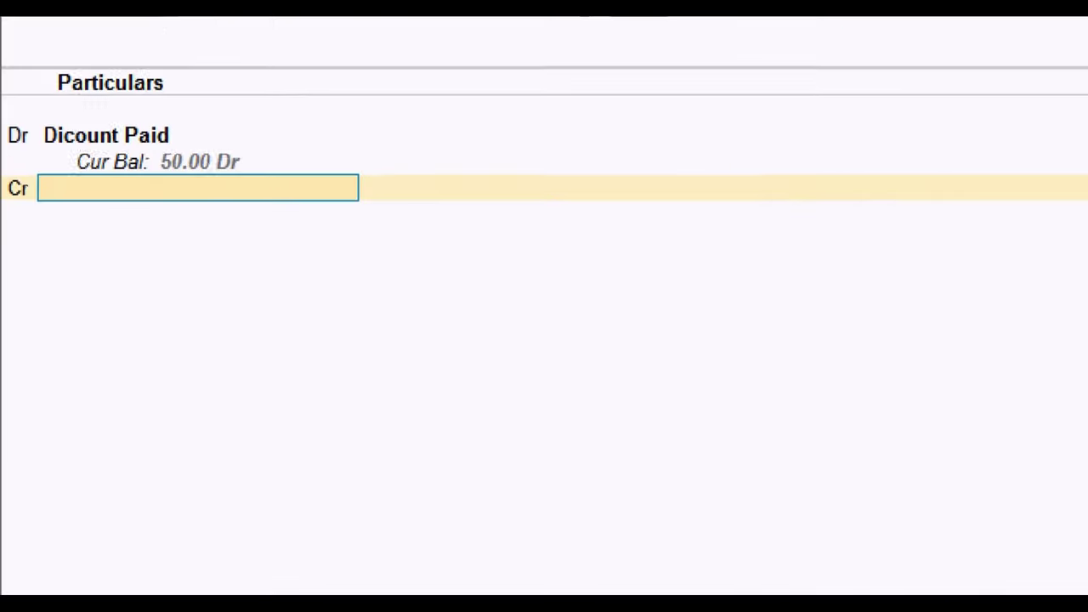
left_click(10, 190)
left_click_drag(1, 170, 55, 243)
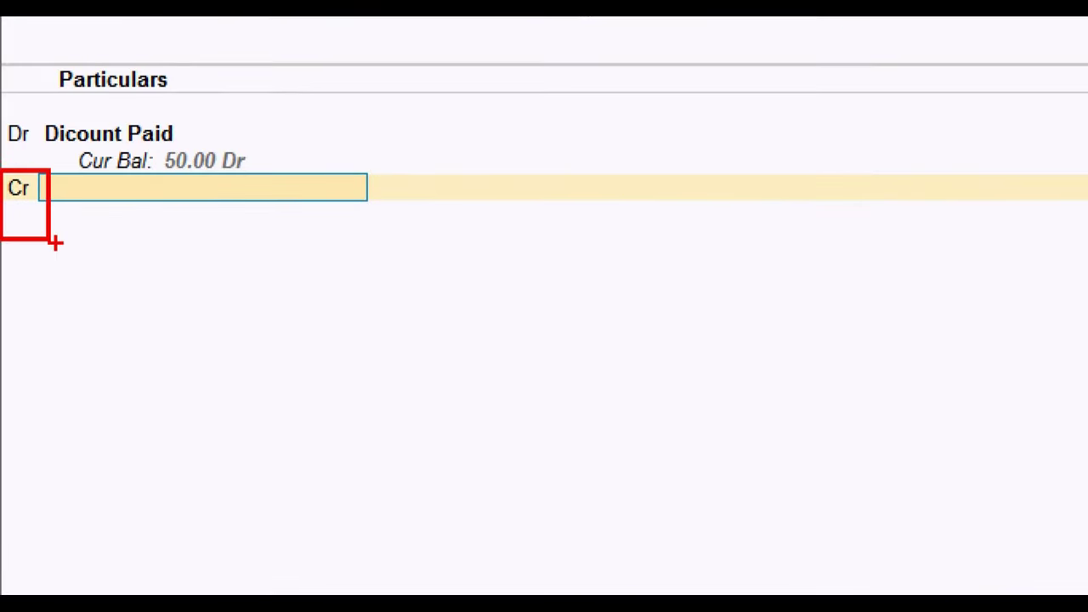
key("Escape")
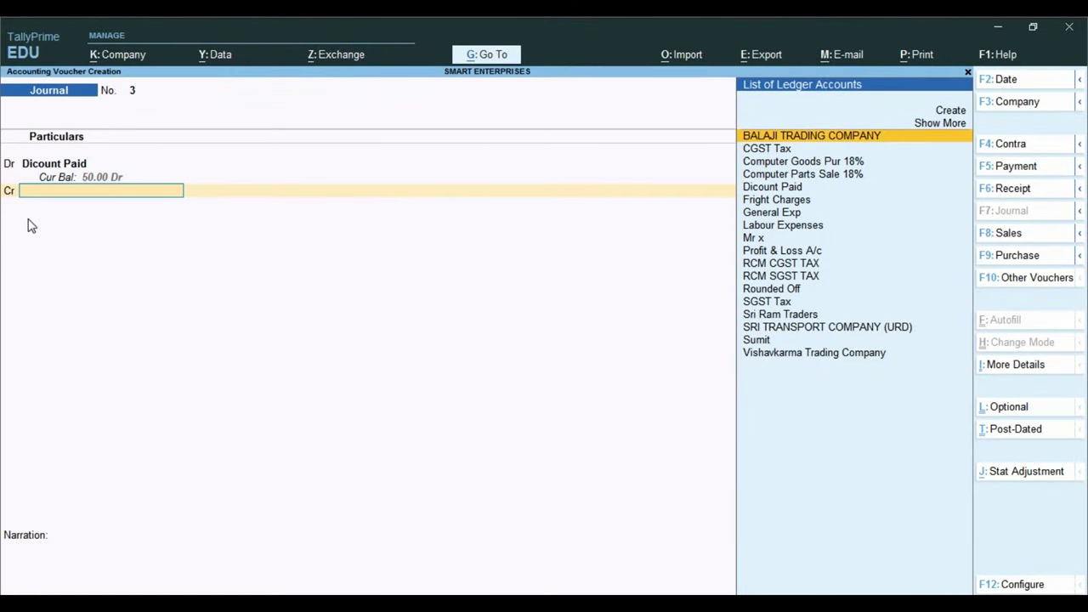
key("Return")
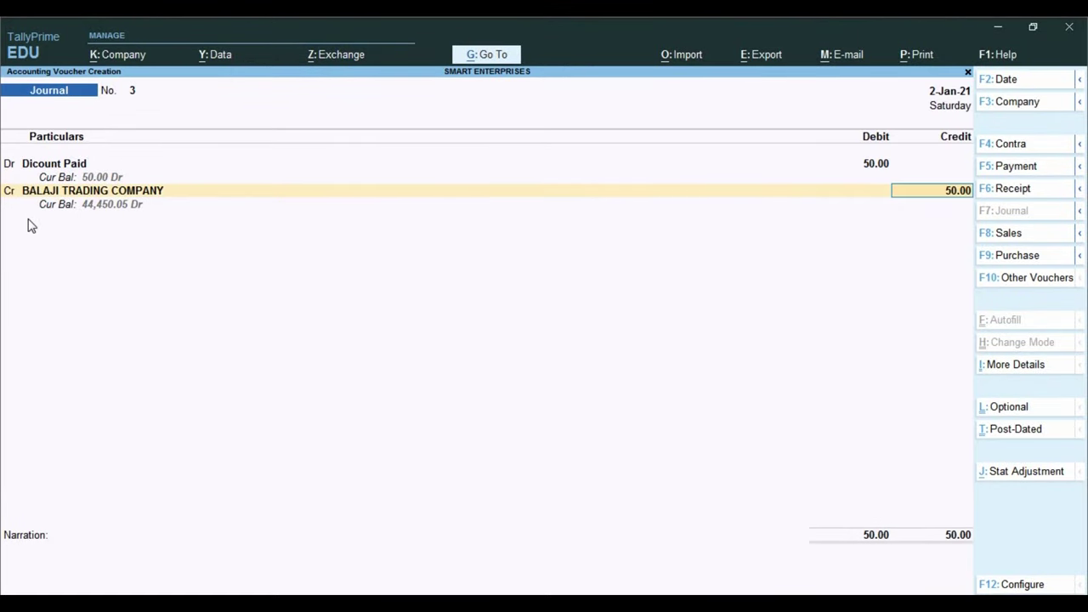
key("Return")
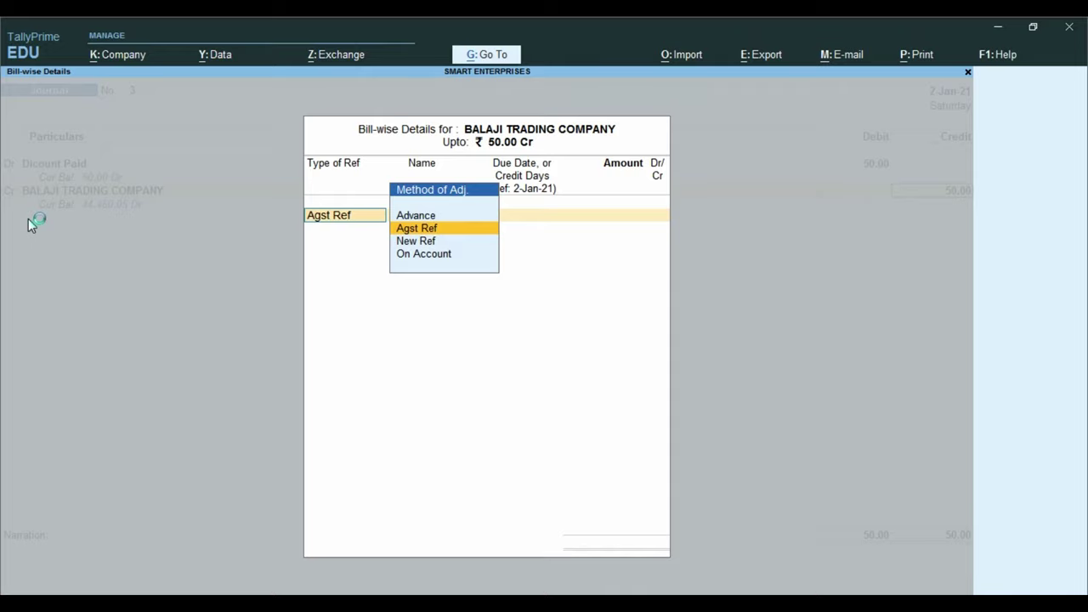
Allocate the party's 50.00 credit as Agst Ref against pending bill 2 in the bill-wise details.
key("Return")
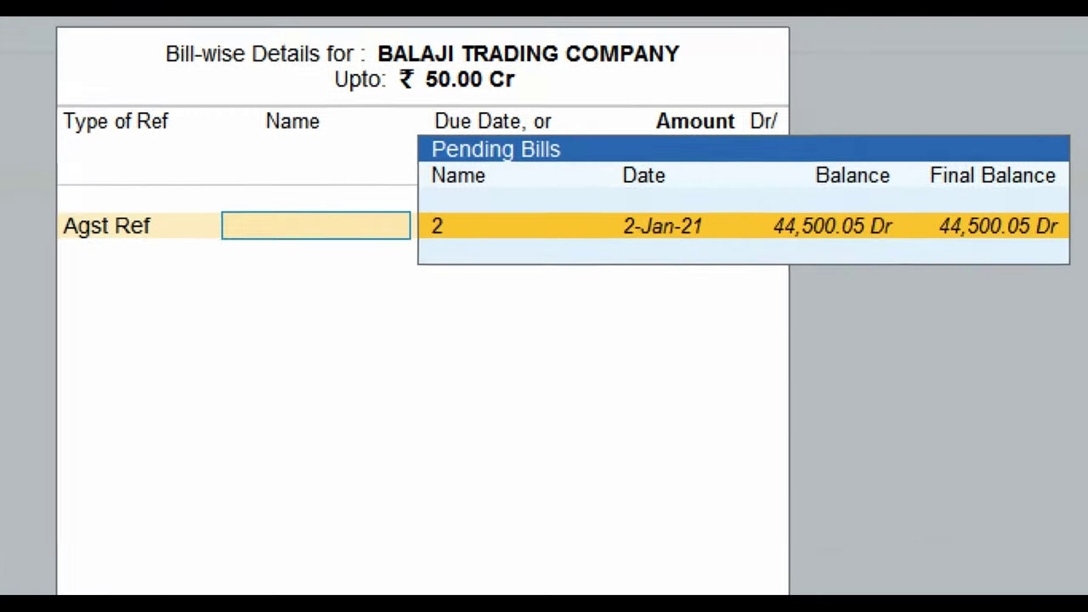
left_click(656, 225)
left_click_drag(282, 174, 419, 251)
mouse_move(466, 151)
left_mouse_down()
mouse_move(571, 236)
mouse_move(658, 269)
left_mouse_up()
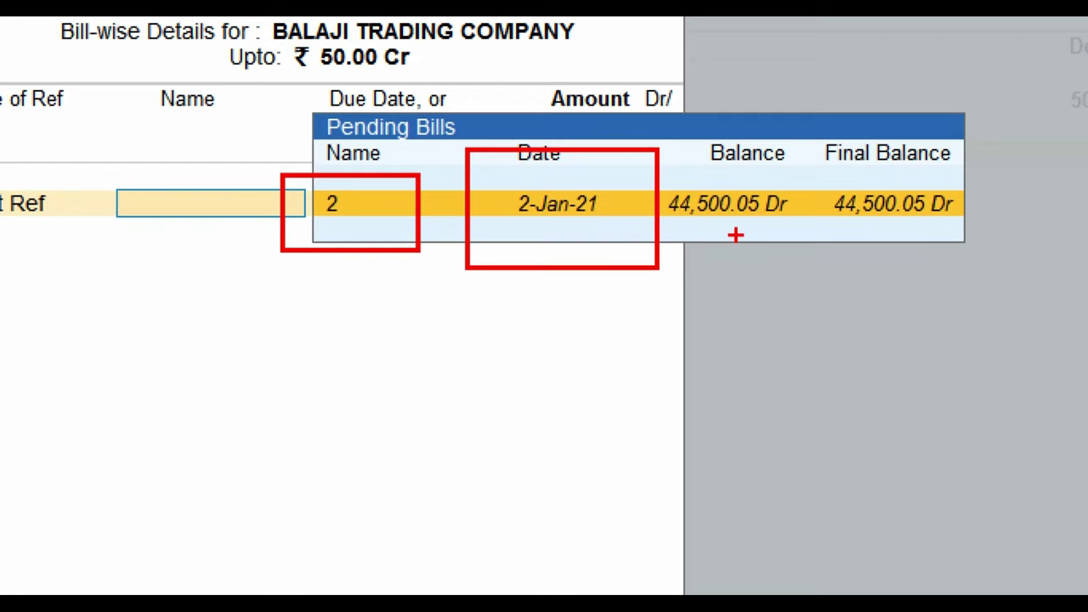
key("Return")
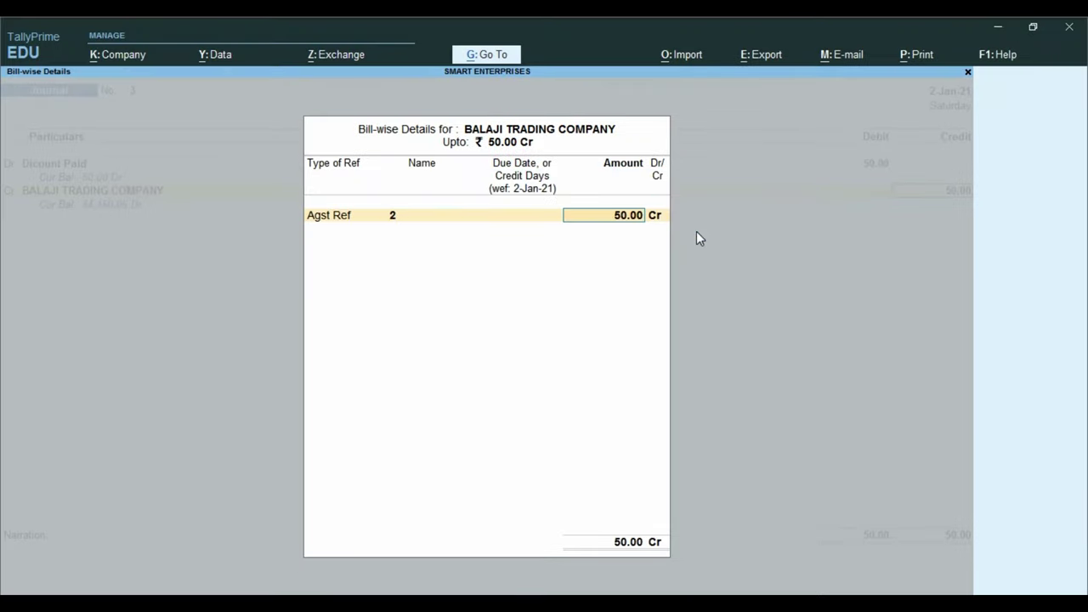
key("Return")
key("Return")
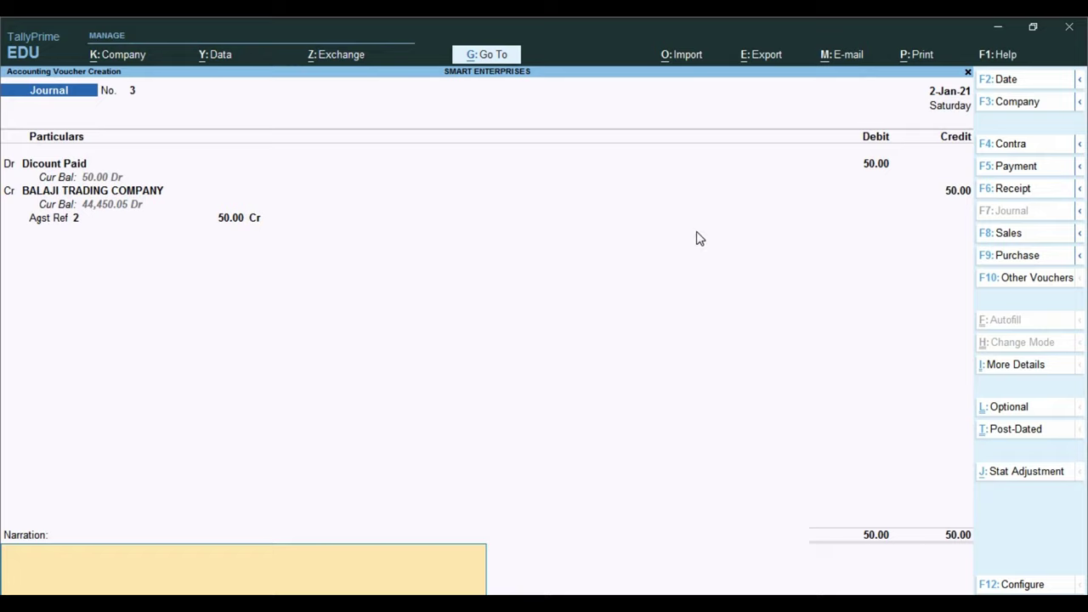
Enter the narration "TARGET INCETIVE" and save the journal voucher.
type("TARGET INCETIVE")
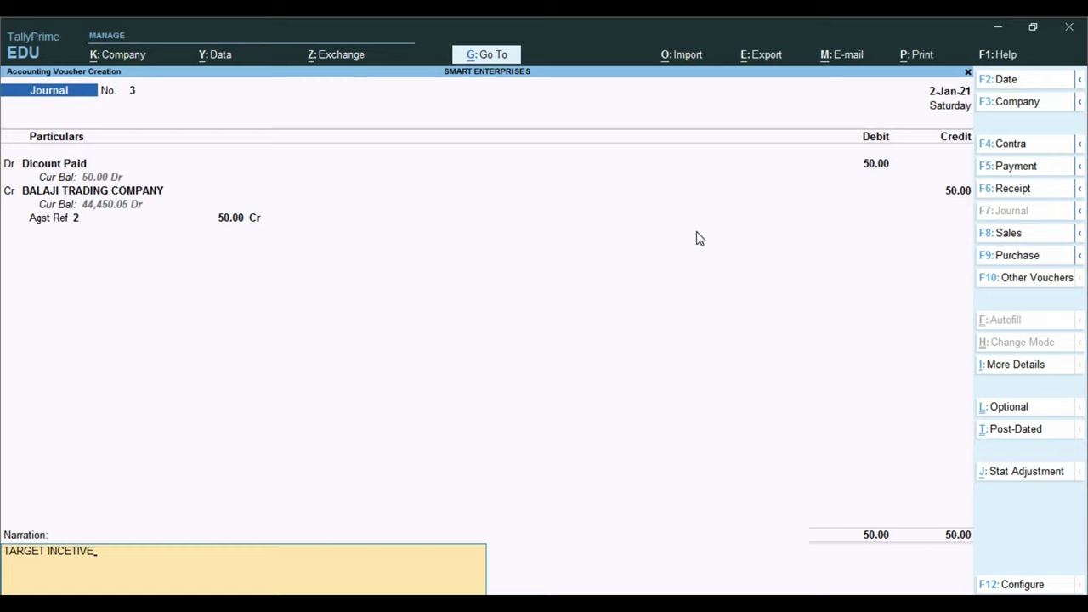
key("Return")
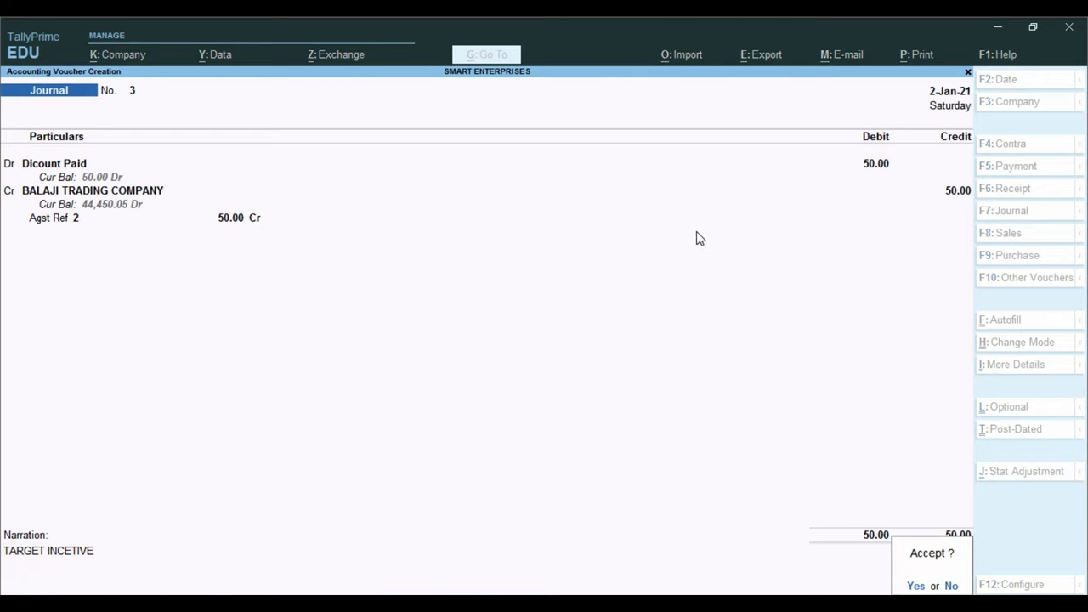
key("Return")
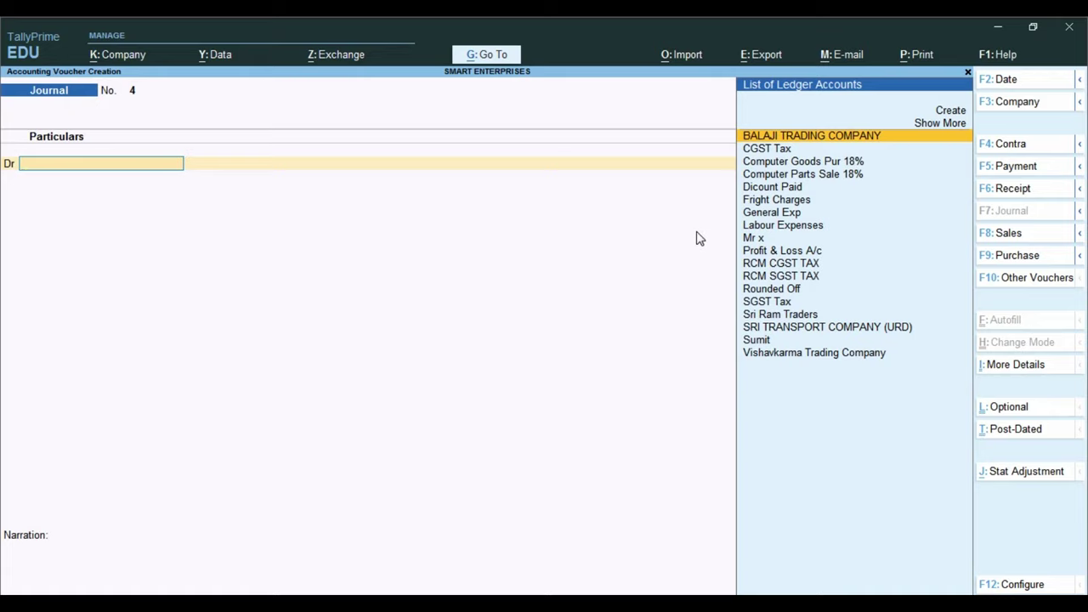
Leave the blank journal voucher and return to the Gateway of Tally, declining to quit the program.
key("Escape")
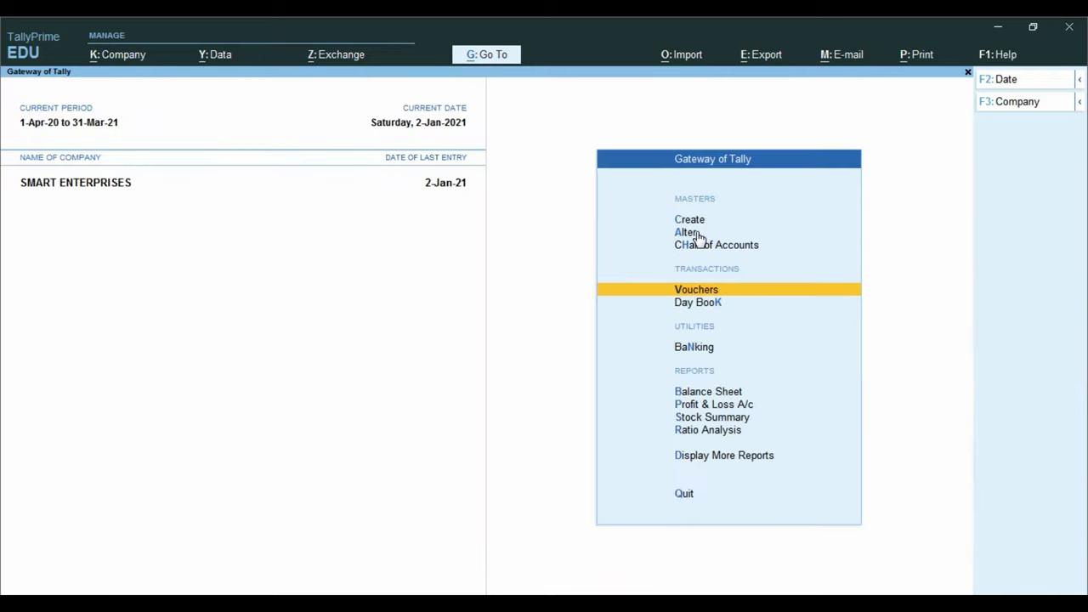
key("Escape")
key("n")
Open the ledger report of BALAJI TRADING COMPANY from the account books to check its vouchers.
key("Down")
key("Down")
key("Down")
key("Down")
key("Down")
key("Down")
key("Down")
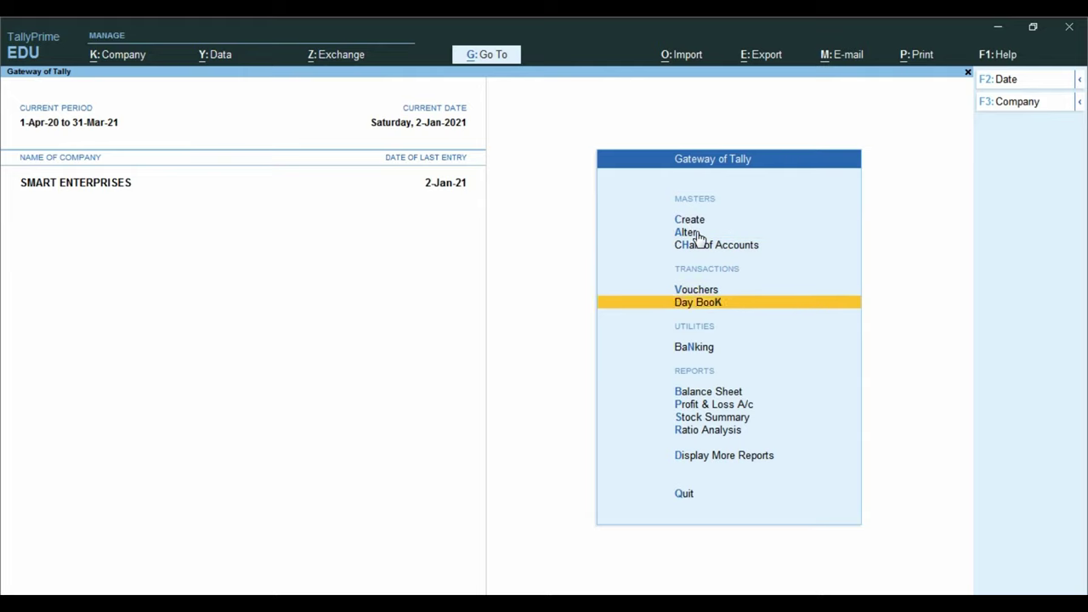
key("Down")
key("Down")
key("Down")
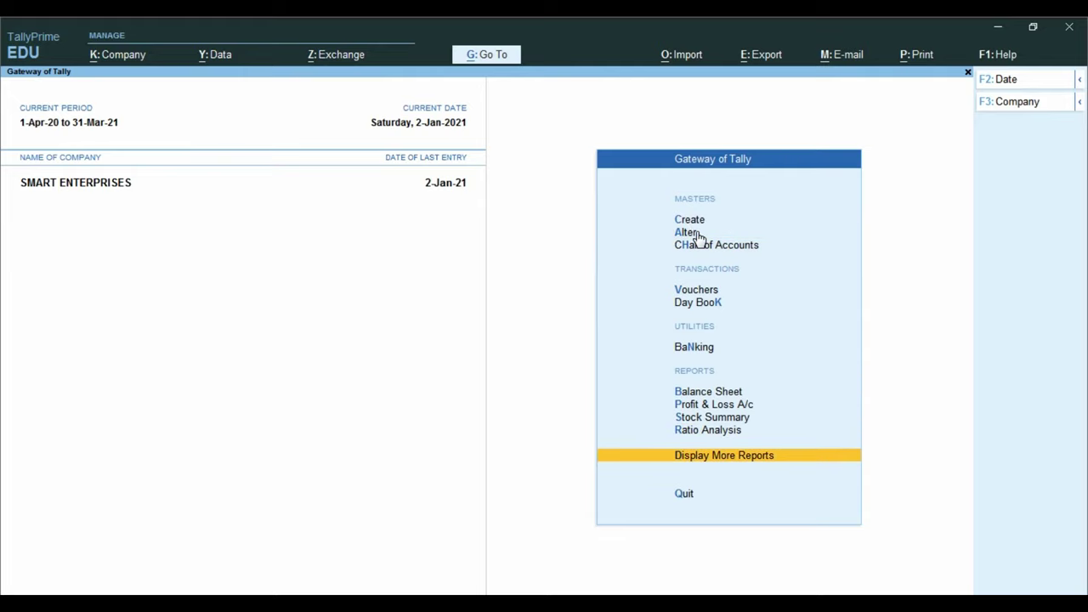
key("Return")
key("Down")
key("Down")
key("Down")
key("Down")
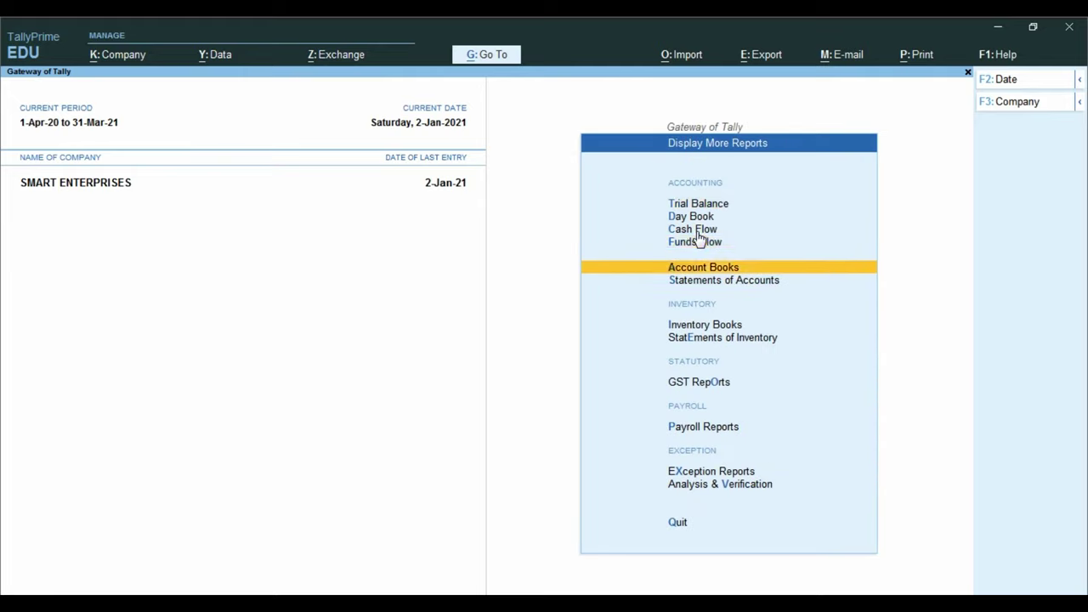
key("Return")
key("Down")
key("Return")
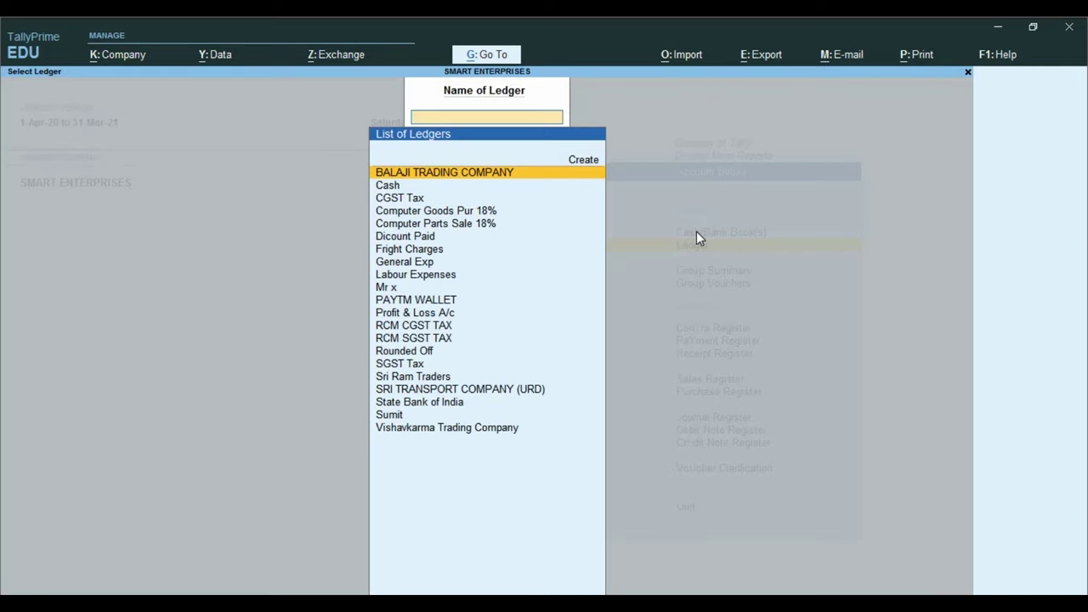
key("Return")
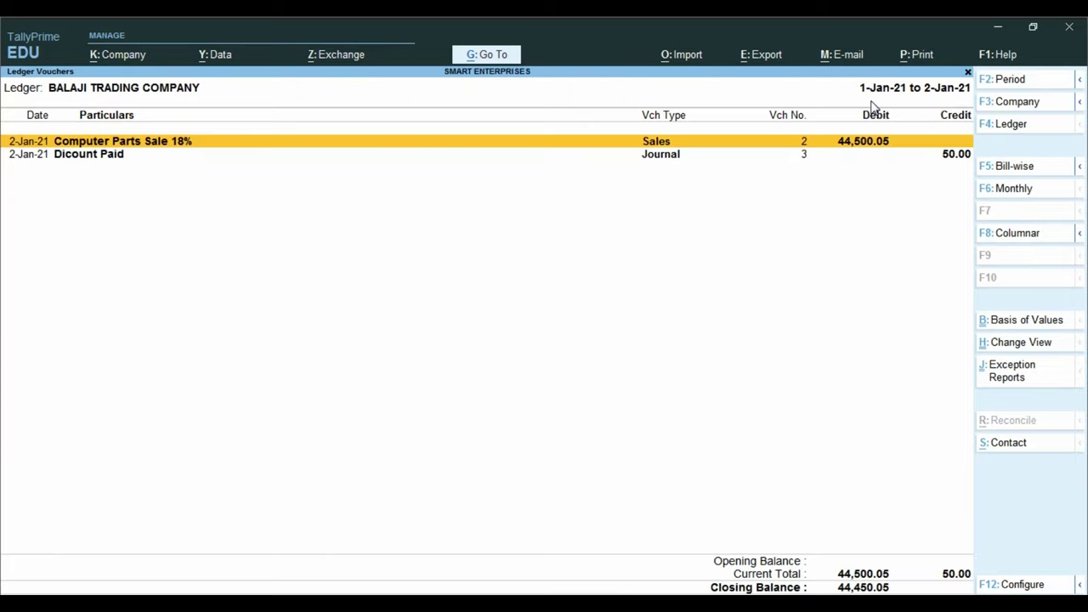
Check the Dicount Paid entry and the closing balance in the ledger report, and open the discount's journal voucher.
left_click(957, 159)
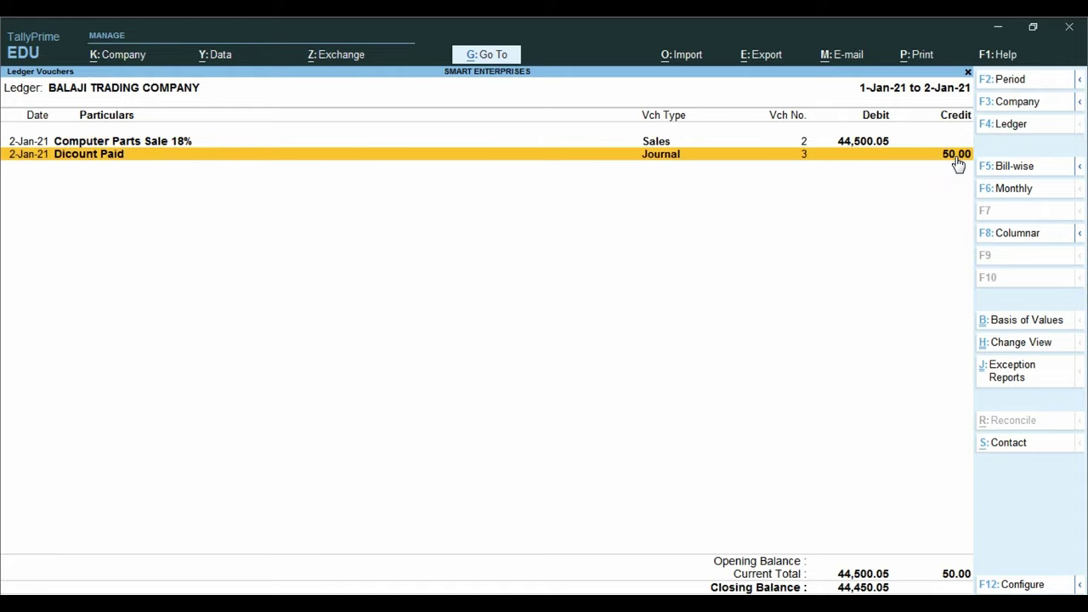
key("ctrl")
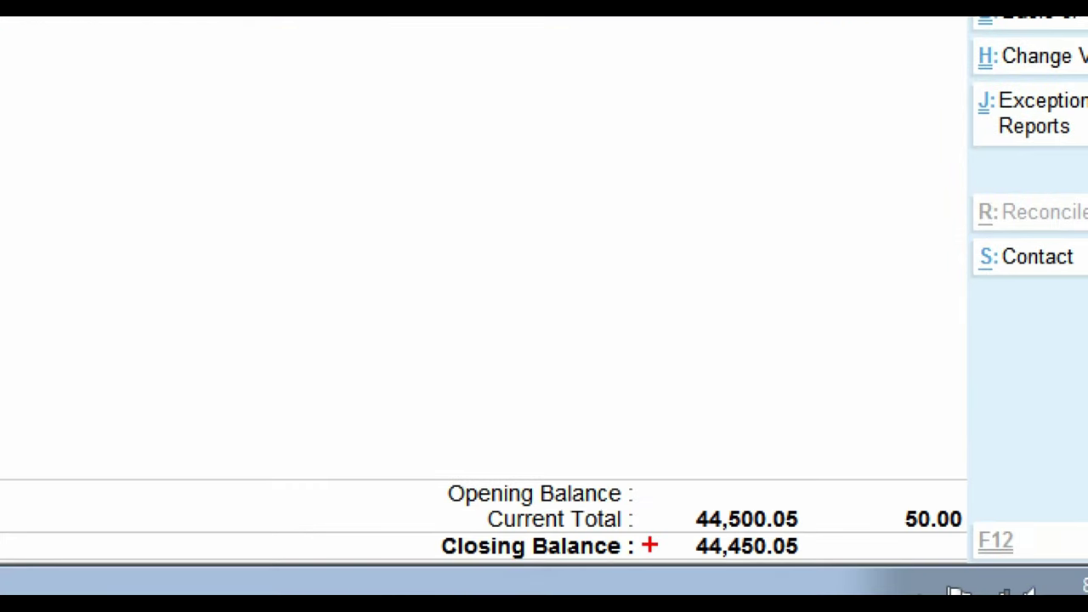
mouse_move(662, 531)
left_mouse_down()
mouse_move(755, 575)
mouse_move(846, 574)
left_mouse_up()
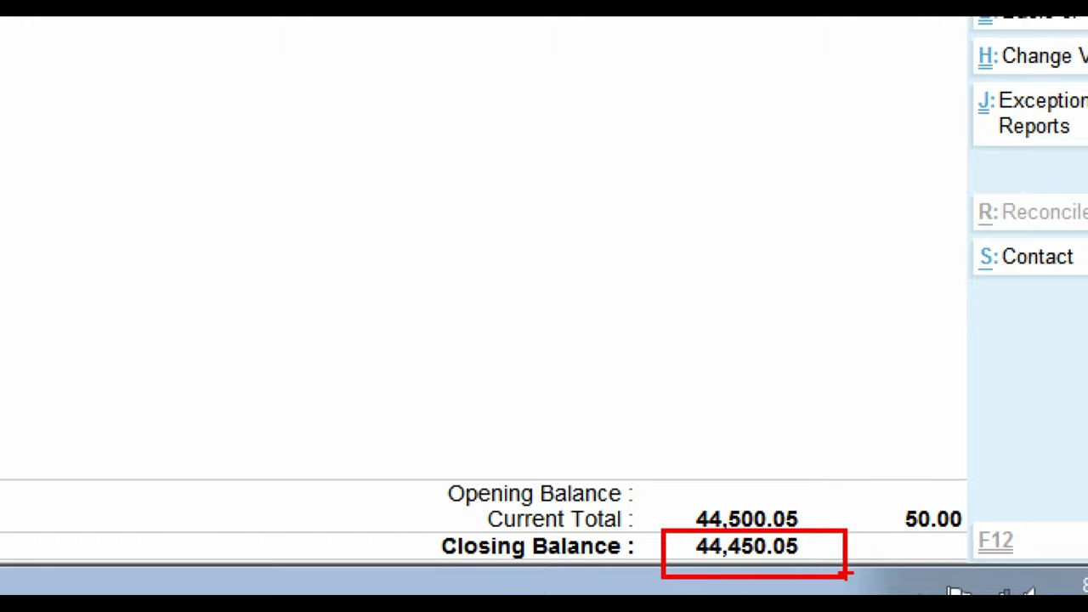
key("Escape")
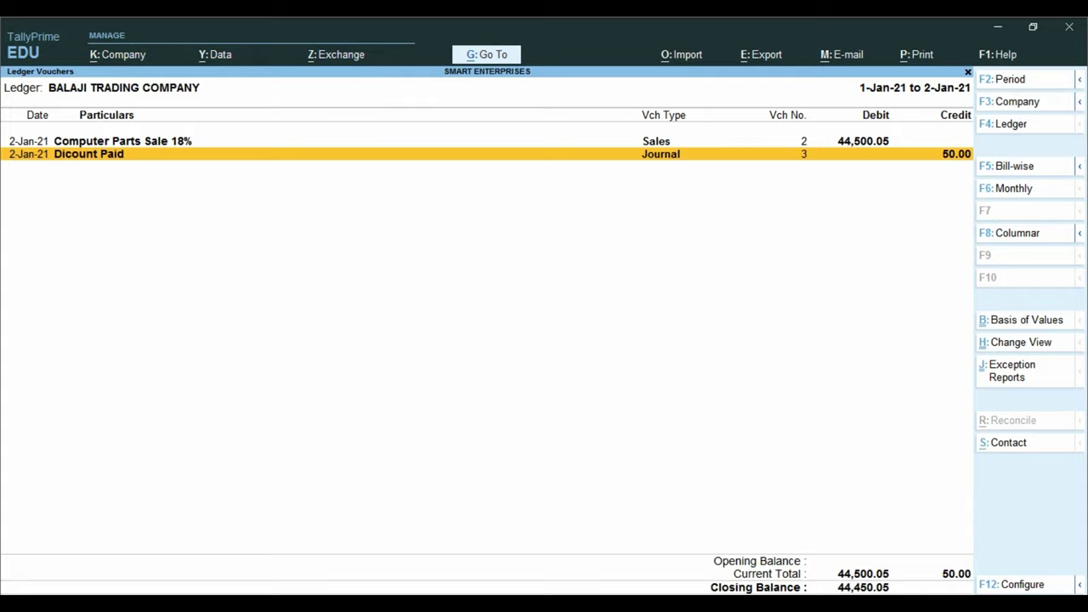
key("Return")
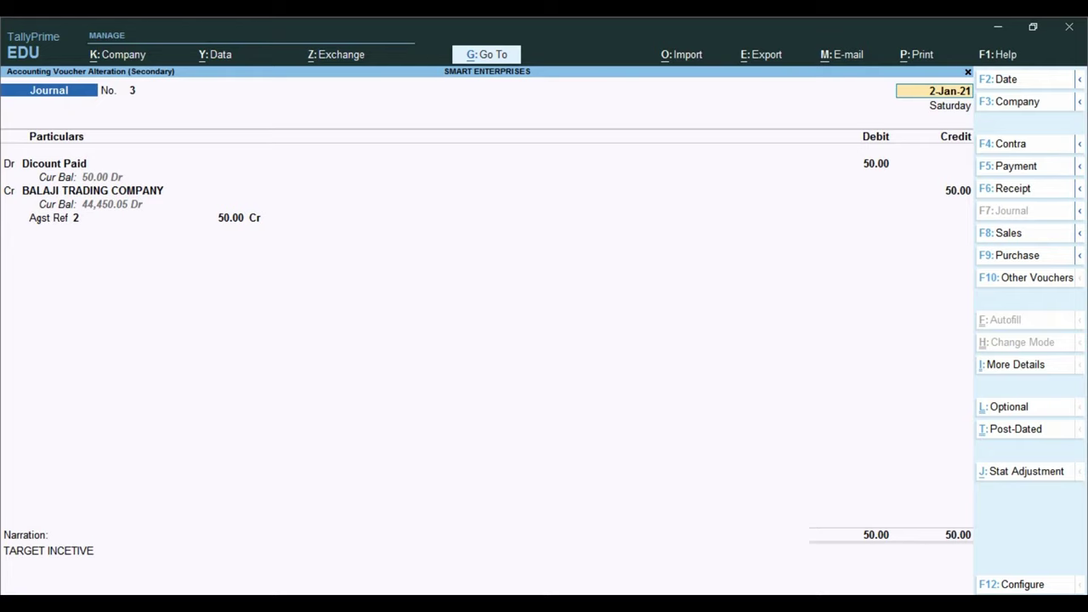
Switch to the Word list of journal voucher transactions, highlight the Interest Entry (Receive & Paid) item, and return to TallyPrime.
key("alt+Tab")
left_click_drag(330, 290, 621, 293)
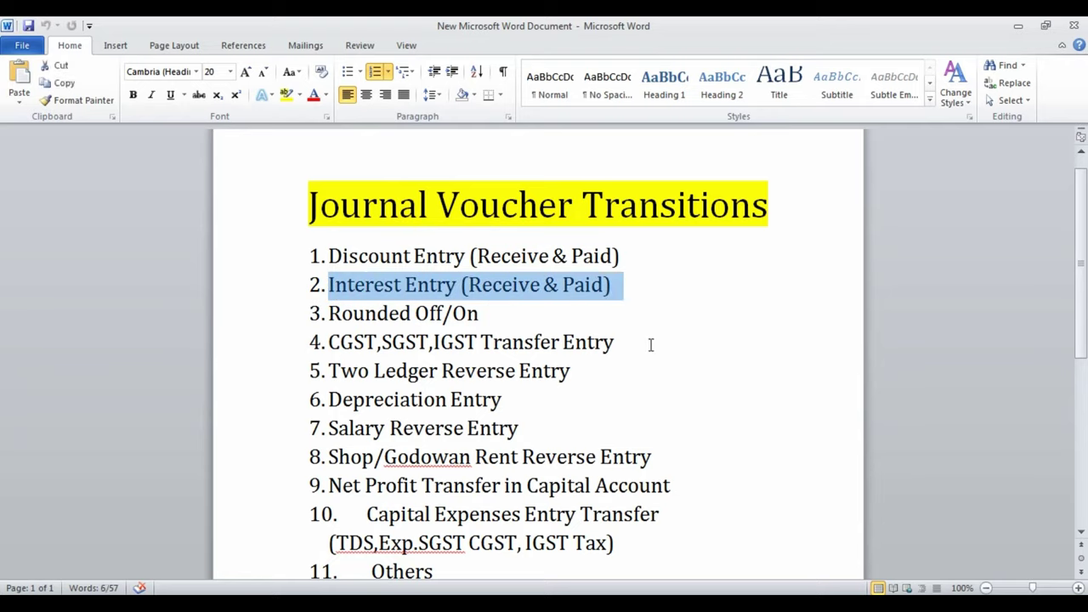
key("alt+Tab")
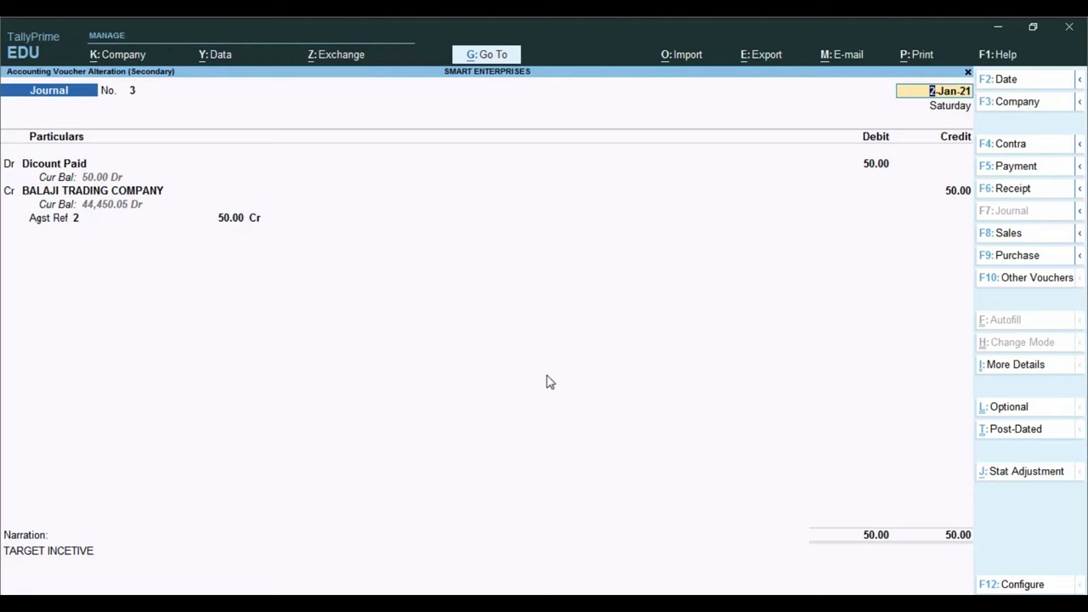
Leave the discount voucher and ledger report for the Gateway of Tally and start a new journal voucher.
key("Escape")
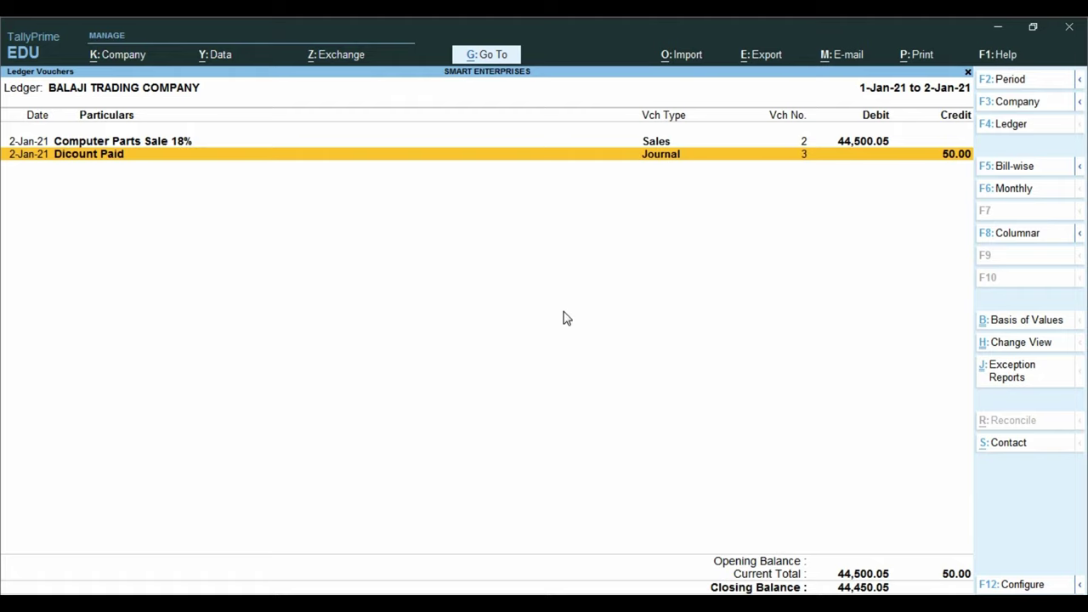
key("Escape")
key("Escape")
key("Escape")
key("Down")
key("Down")
key("Down")
key("Down")
key("Down")
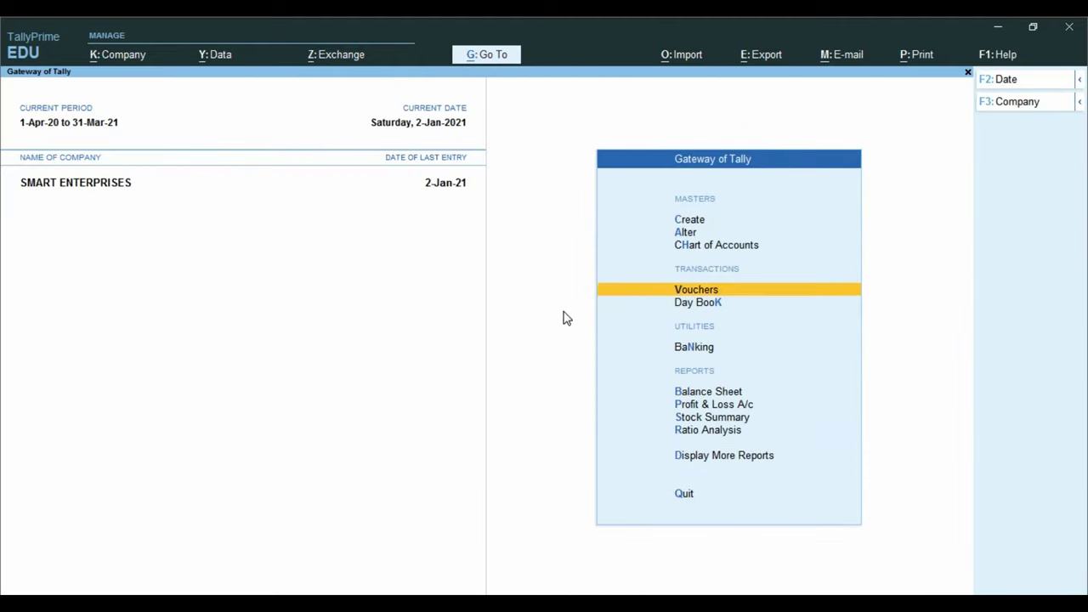
key("Return")
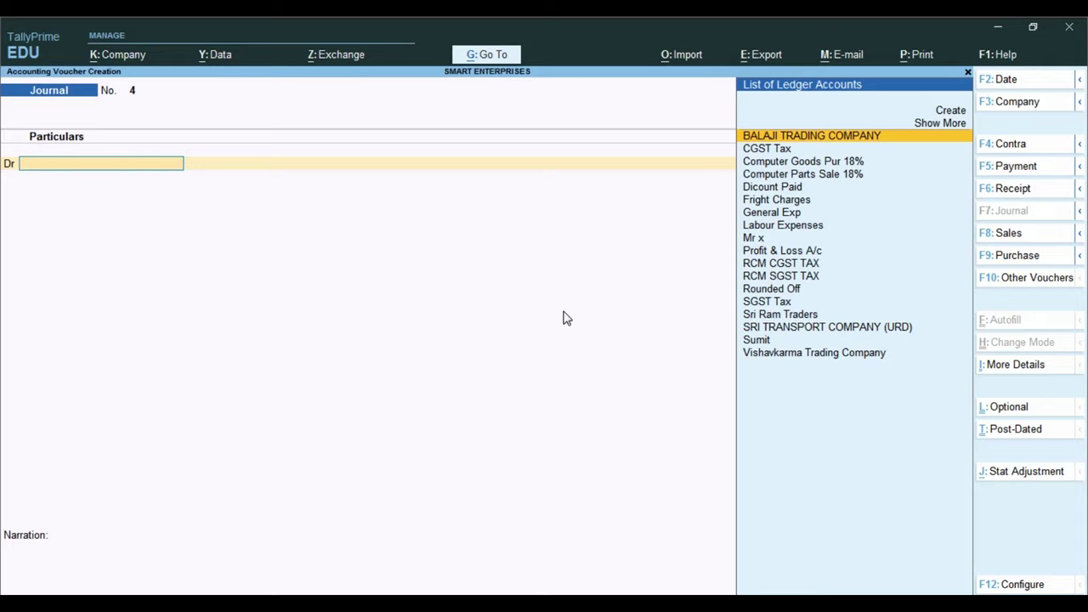
Debit BALAJI TRADING COMPANY with 1000 in the new journal voucher.
key("Return")
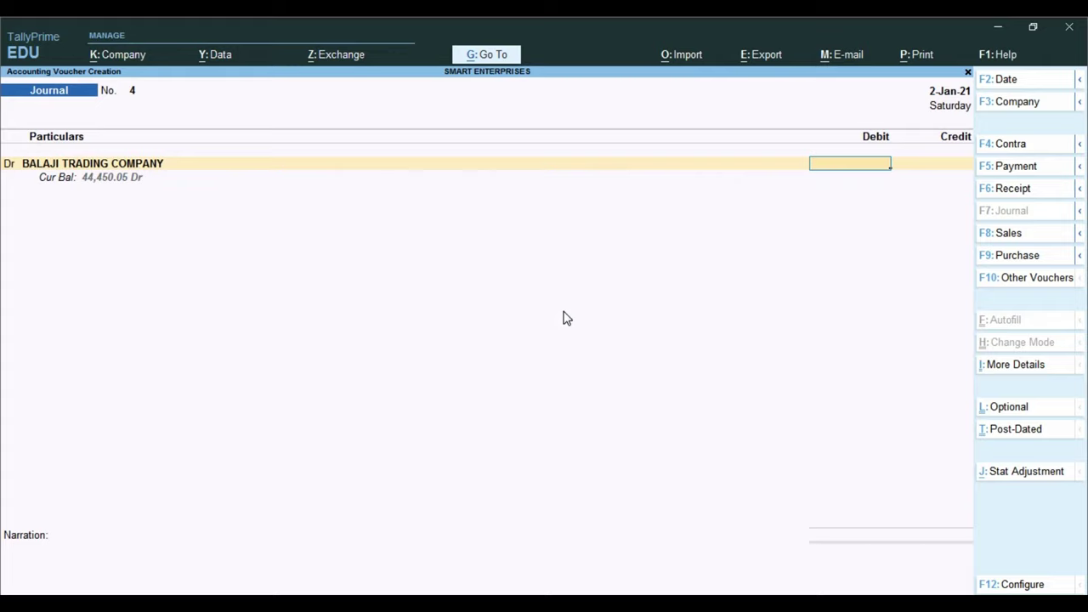
type("1000")
key("Return")
Allocate the party's 1,000.00 debit as a New Ref named INTERST in the bill-wise details.
key("Return")
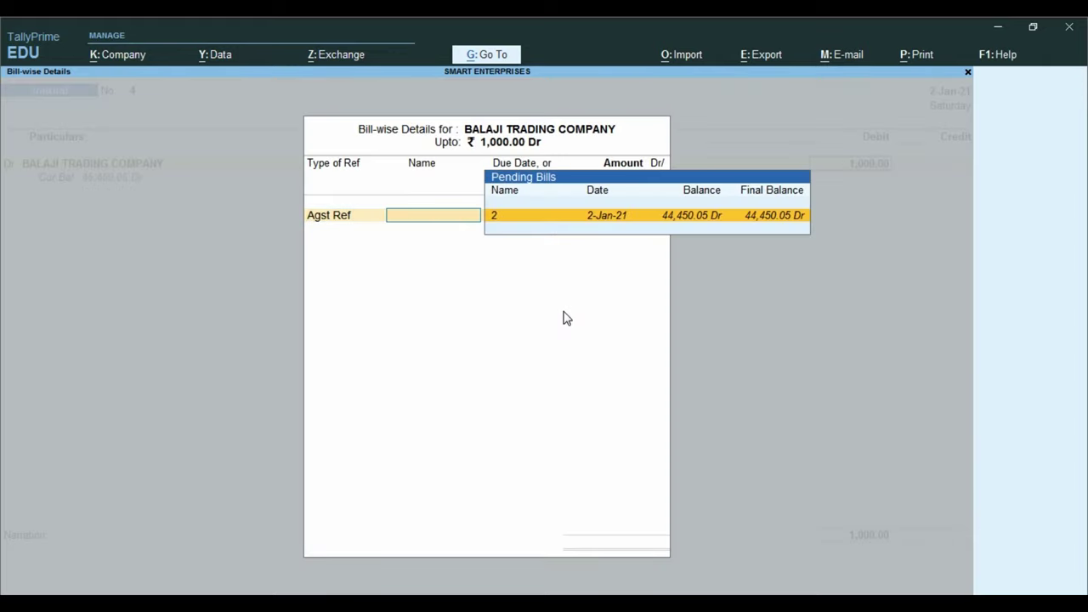
key("BackSpace")
key("Down")
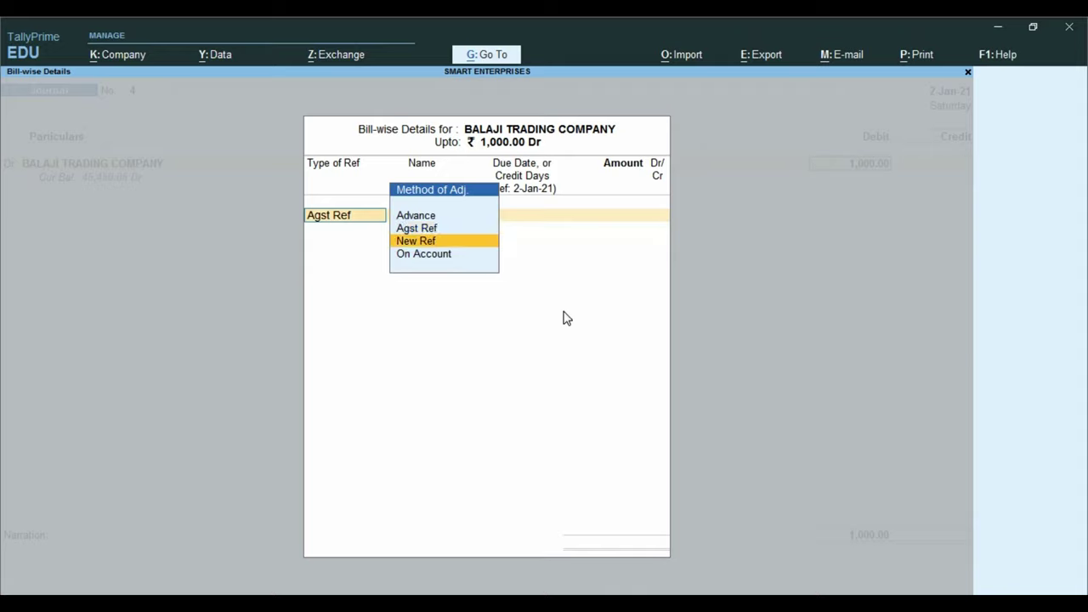
key("Return")
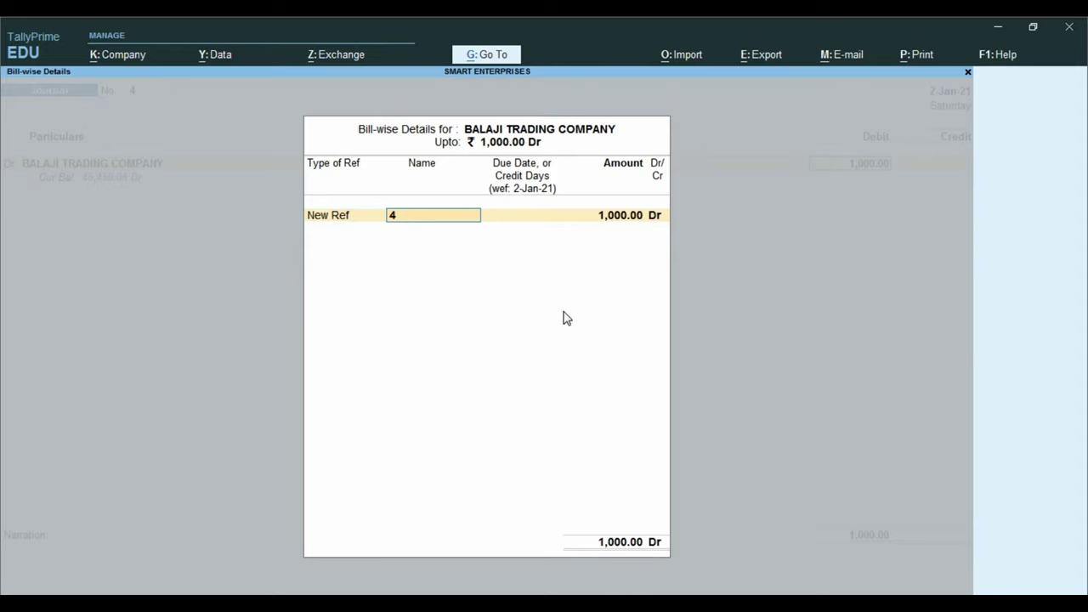
type("INTERST")
key("Return")
key("Return")
key("Return")
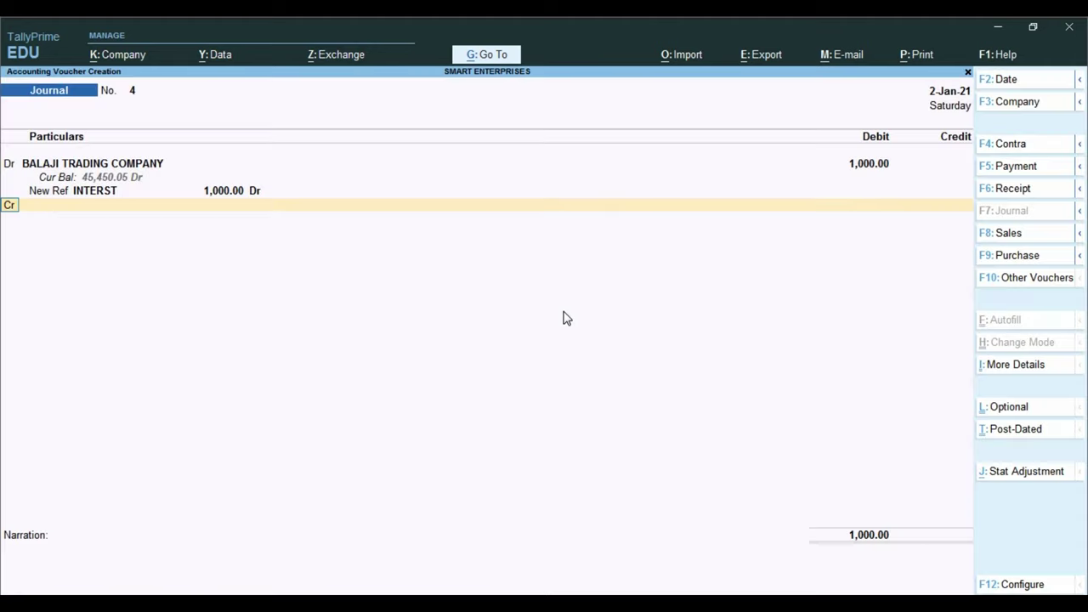
Start a new ledger for the credit line, named INTEREST ACCOUNT REC, under the group Indirect Incomes.
key("Return")
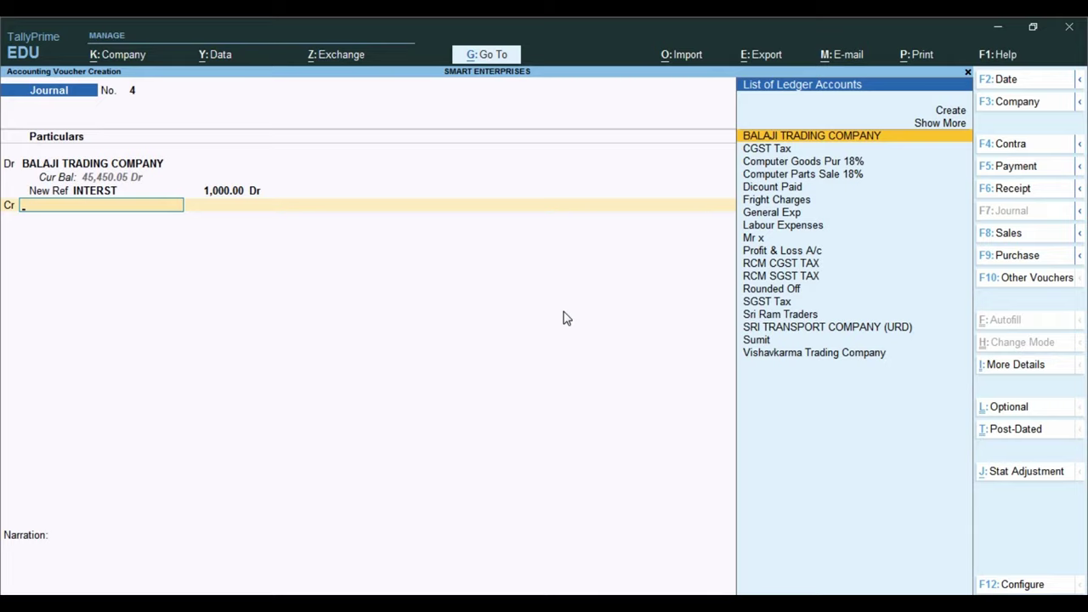
key("ctrl")
key("alt+c")
type("IN")
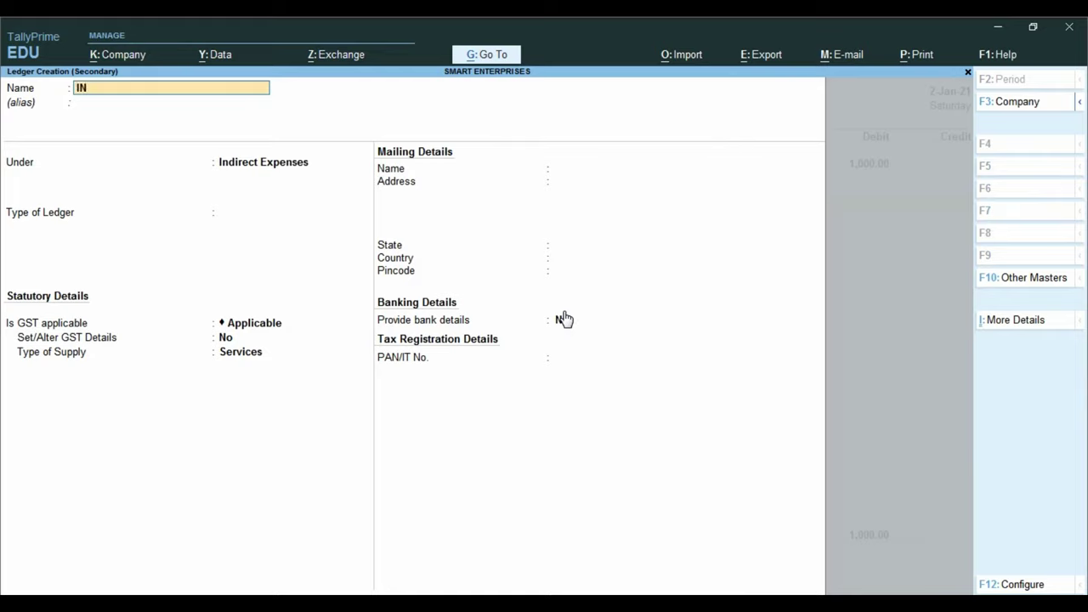
type("TEREST ACCOUNT REC")
key("Return")
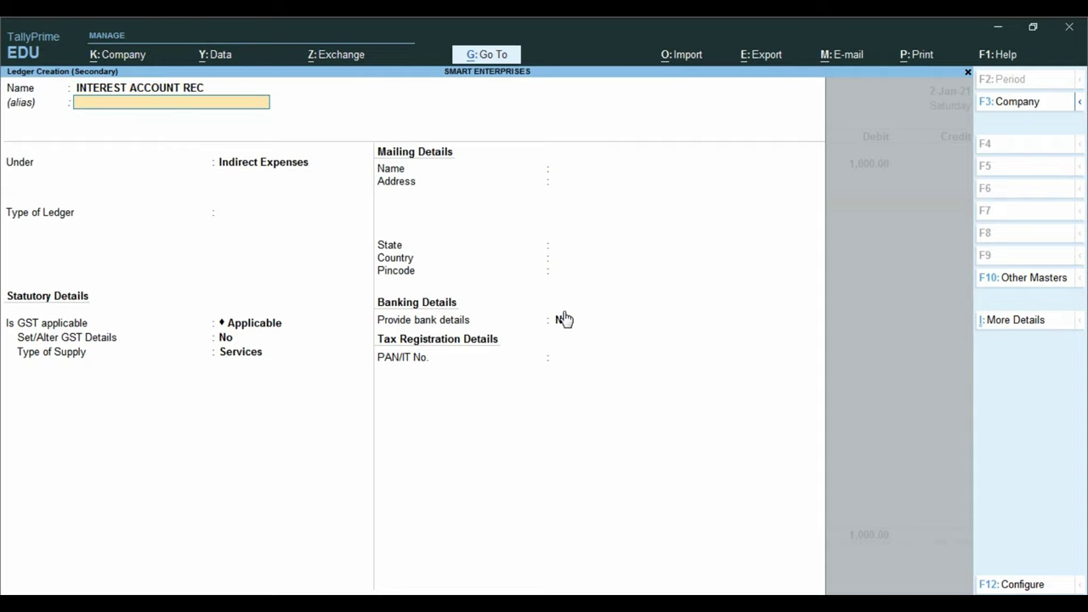
key("Return")
type("IND")
key("Down")
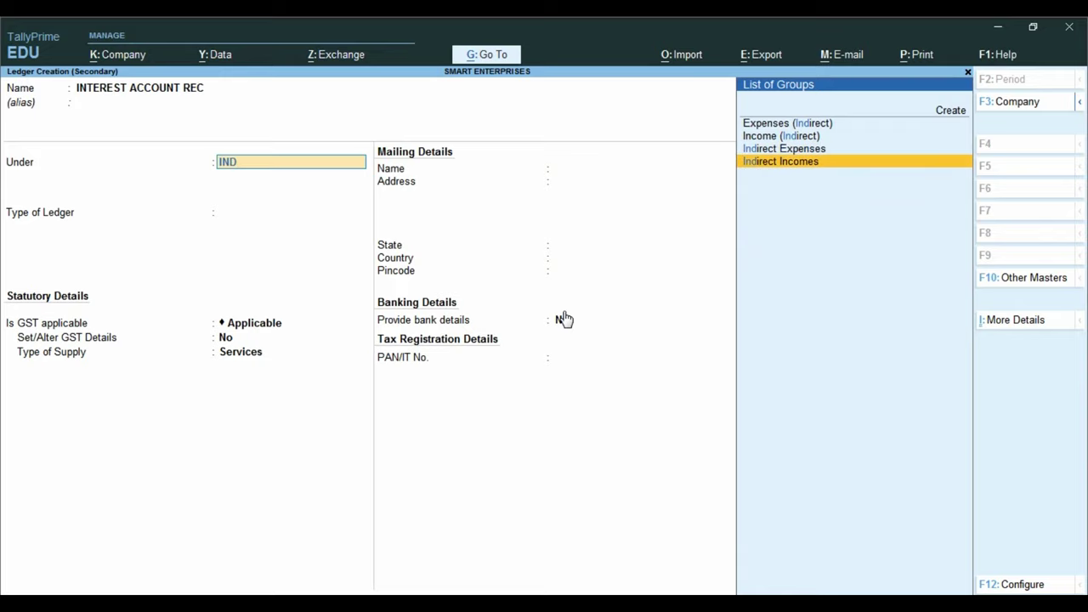
key("Return")
key("Return")
Set GST applicability of the interest ledger to Not Applicable and save the ledger.
key("BackSpace")
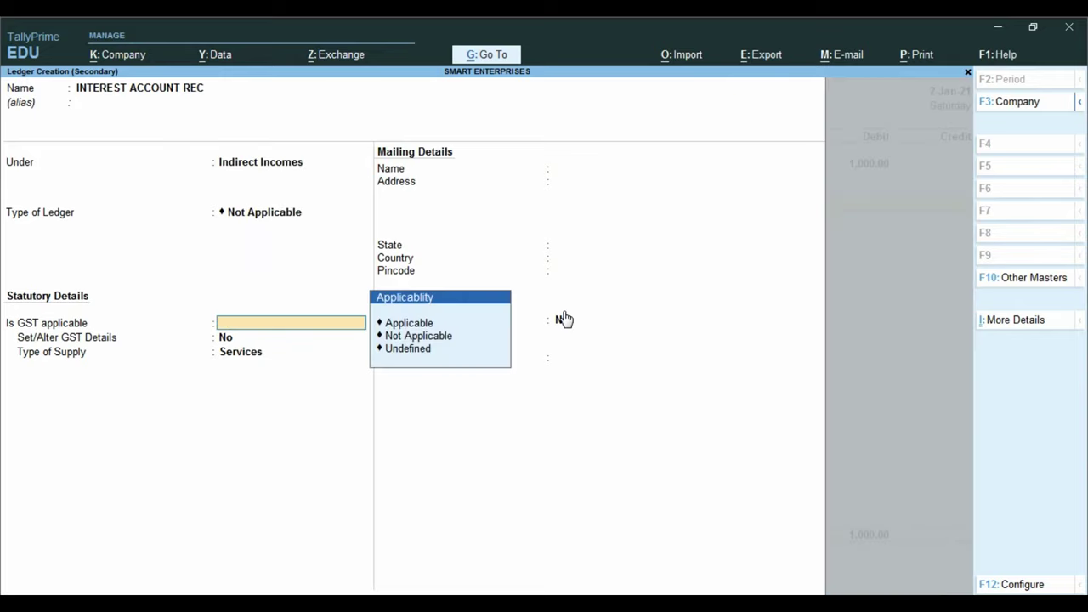
key("Down")
key("Return")
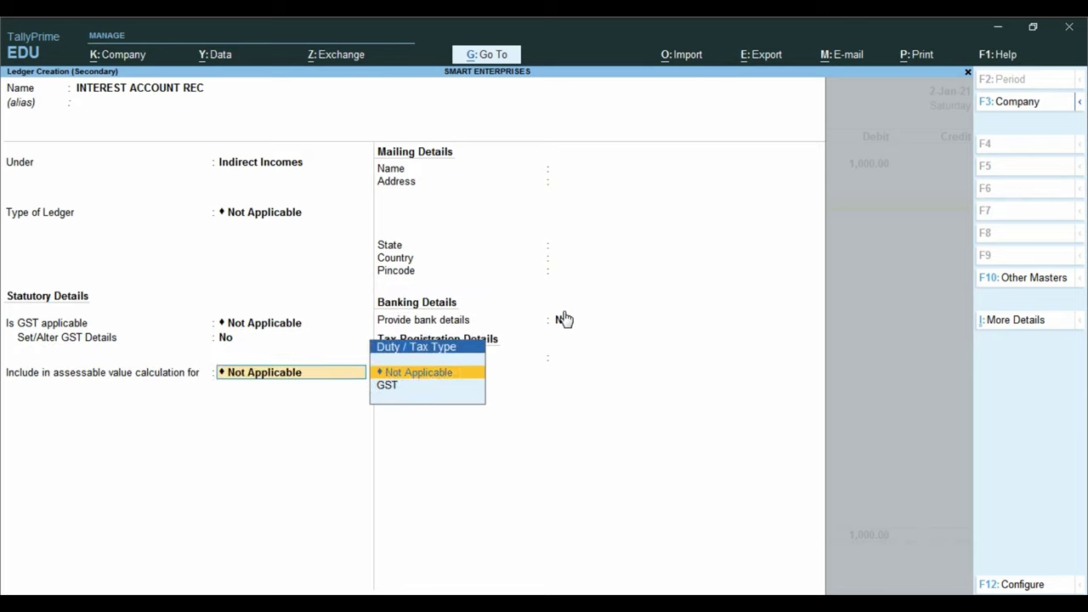
key("Return")
key("Return")
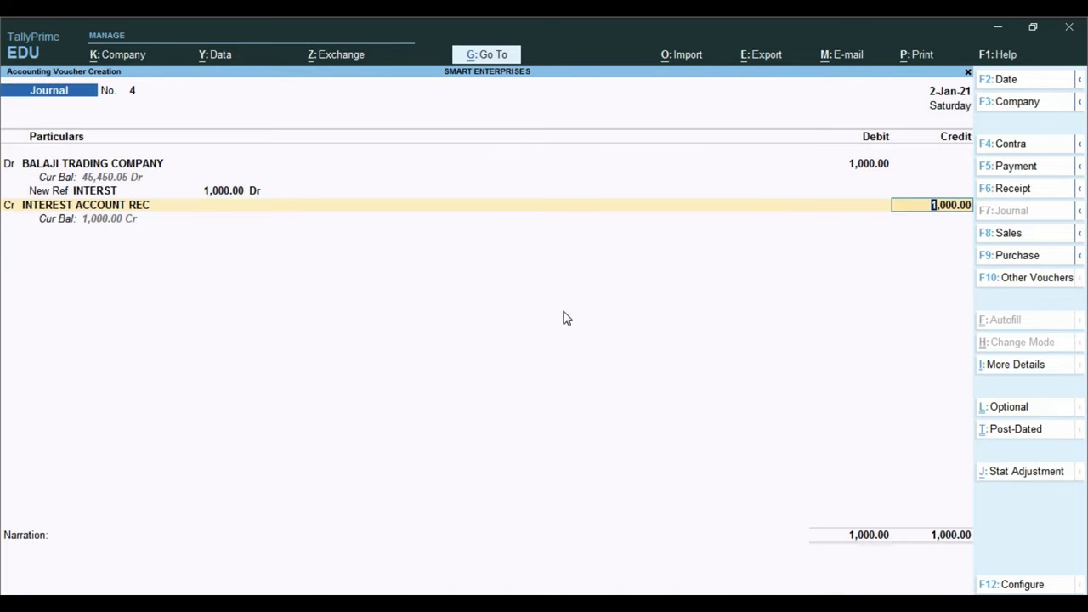
Accept the 1,000.00 credit to INTEREST ACCOUNT REC, enter the narration "MONTHLY INTERST", save the voucher and leave voucher entry.
key("Return")
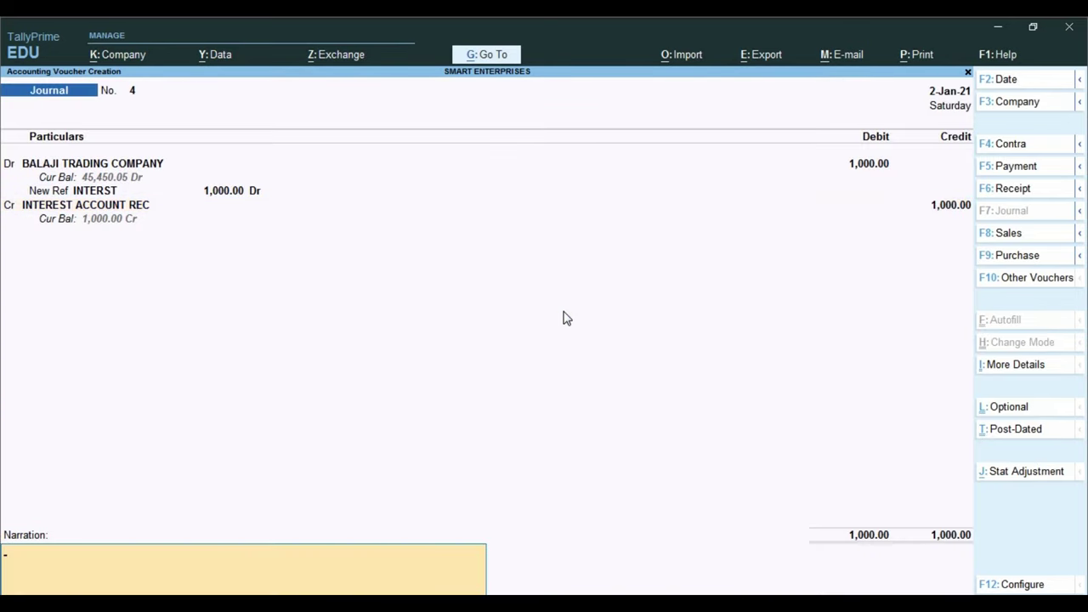
type("MONTHLY INTERST")
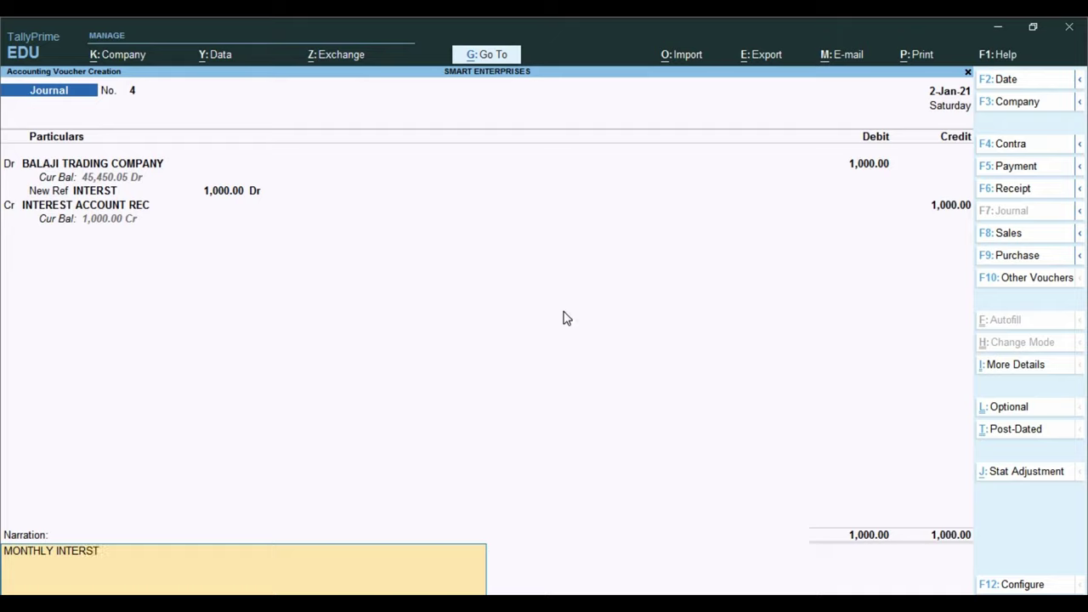
key("Return")
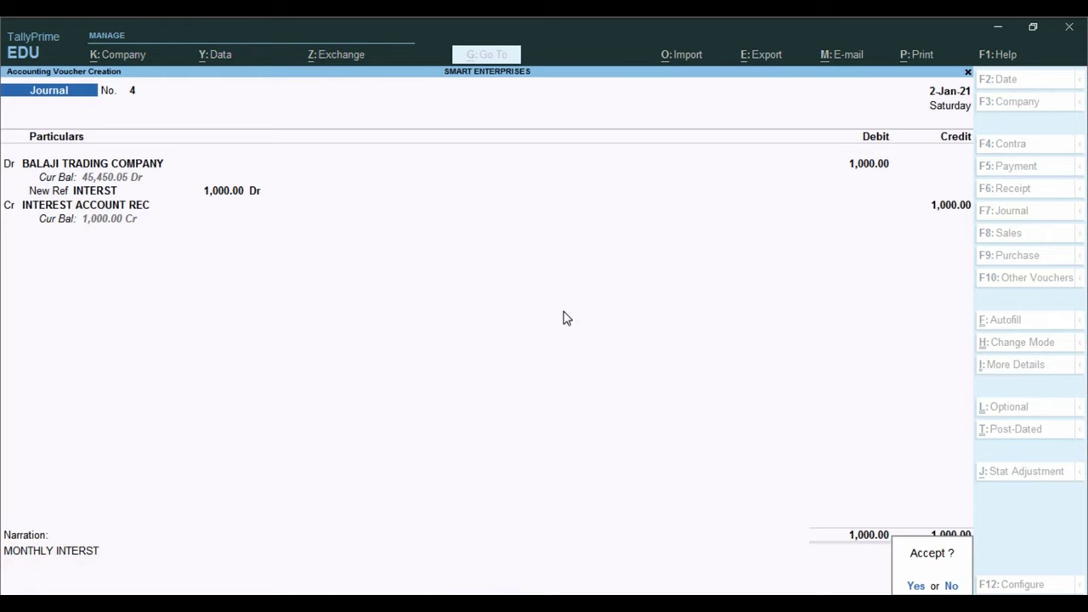
key("Return")
key("Escape")
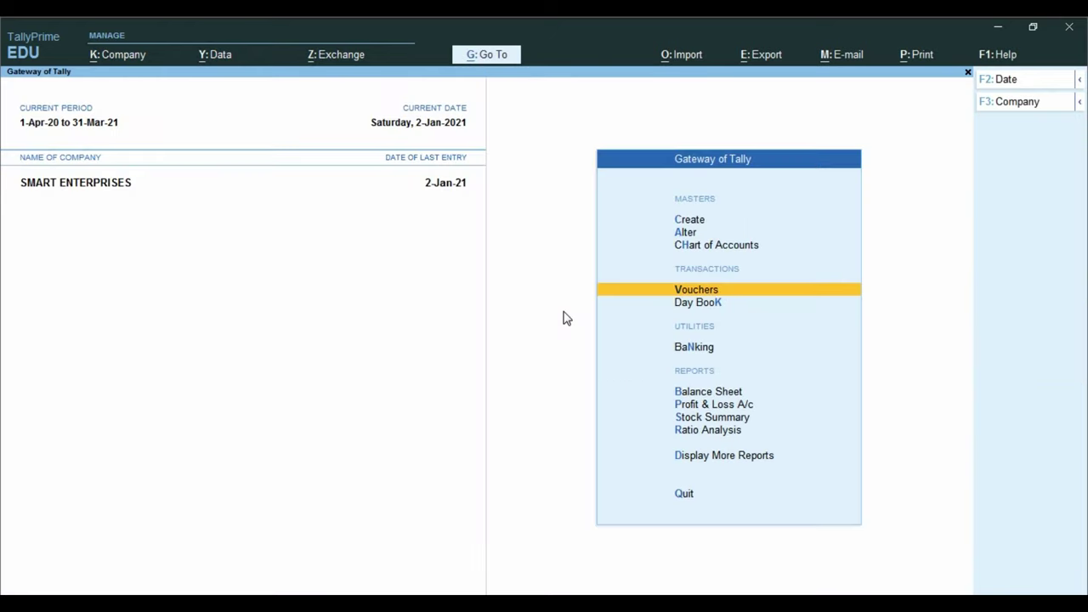
Open the ledger report of BALAJI TRADING COMPANY from the account books to check the interest entry.
key("Escape")
key("Escape")
key("Up")
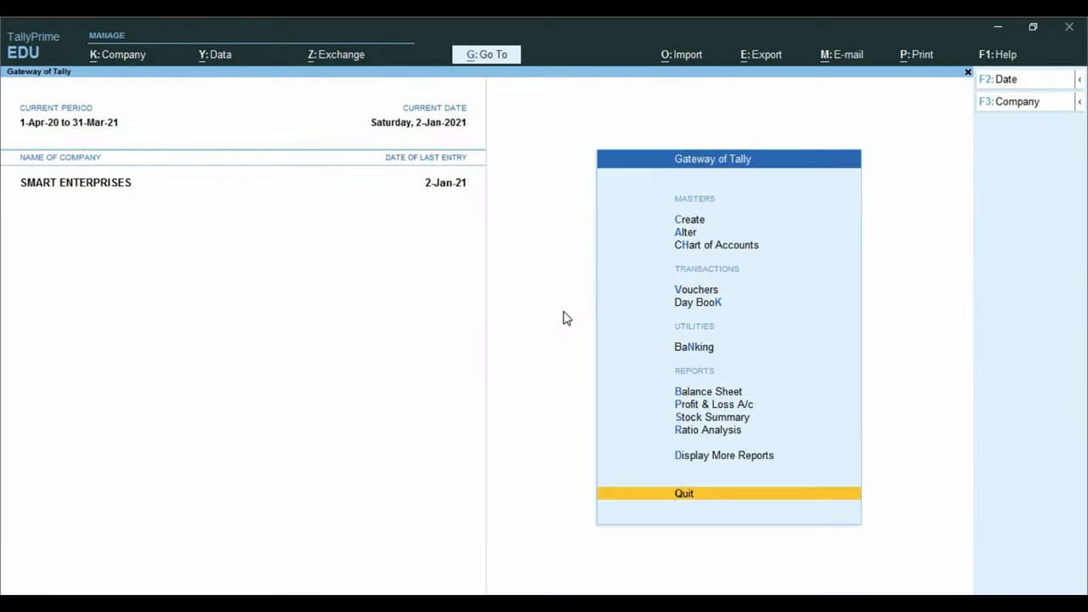
key("Up")
key("Up")
key("Down")
key("Return")
key("Down")
key("Down")
key("Down")
key("Down")
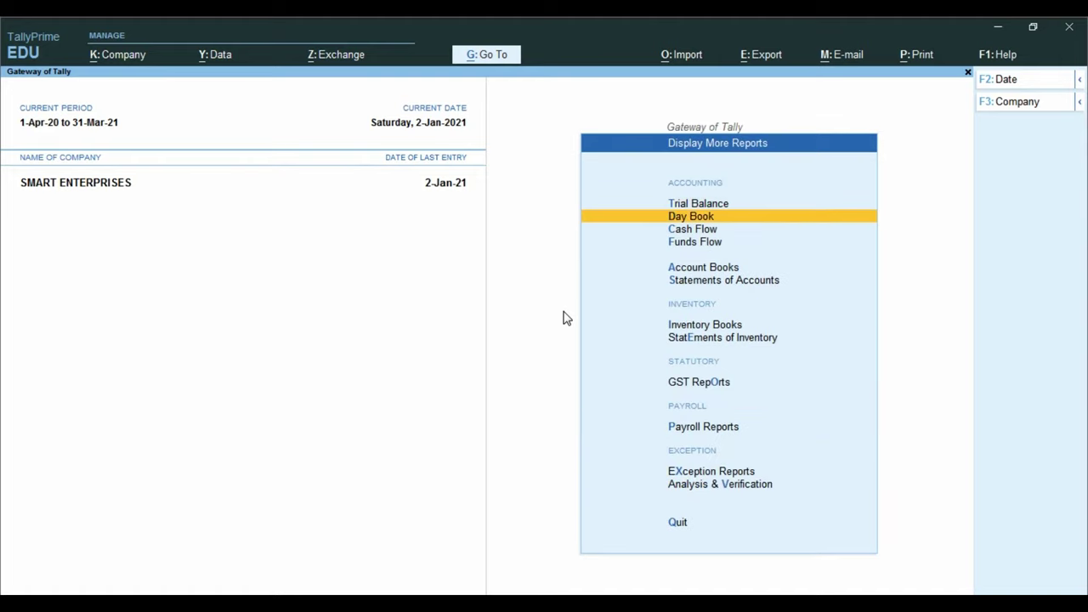
key("Return")
key("Down")
key("Return")
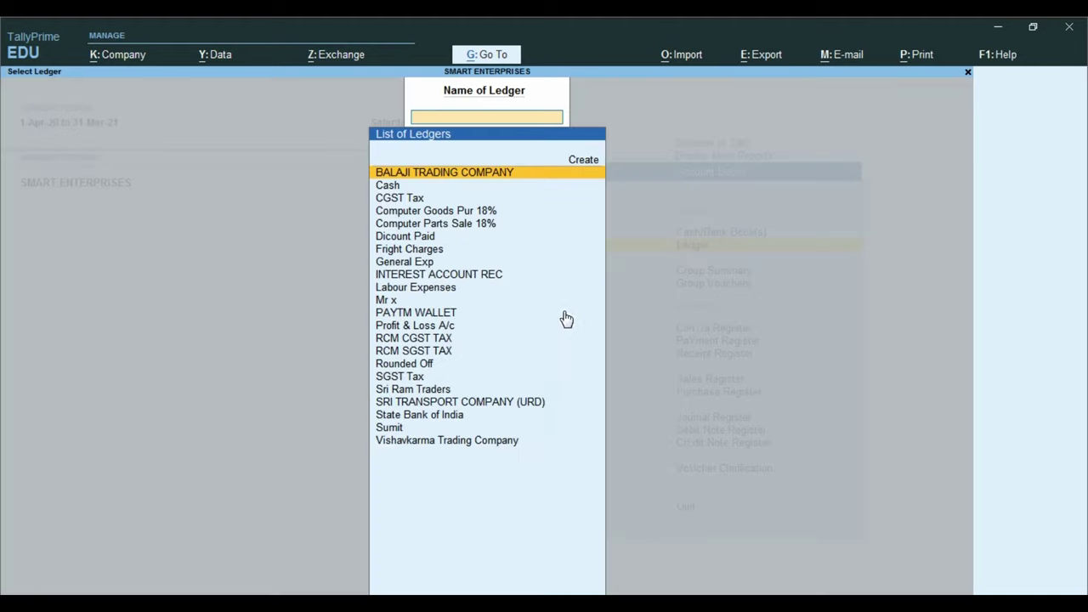
key("Return")
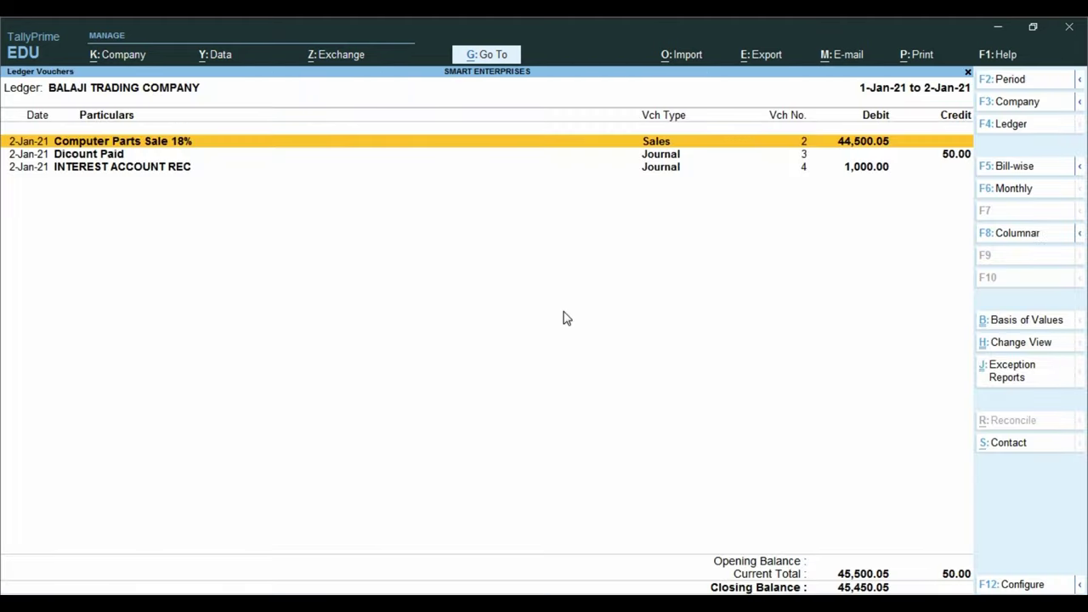
Start the ledger report's period at 1-4-20 and review the interest and discount journal entries.
key("F2")
type("1-4-20")
key("Return")
key("Return")
left_click(877, 170)
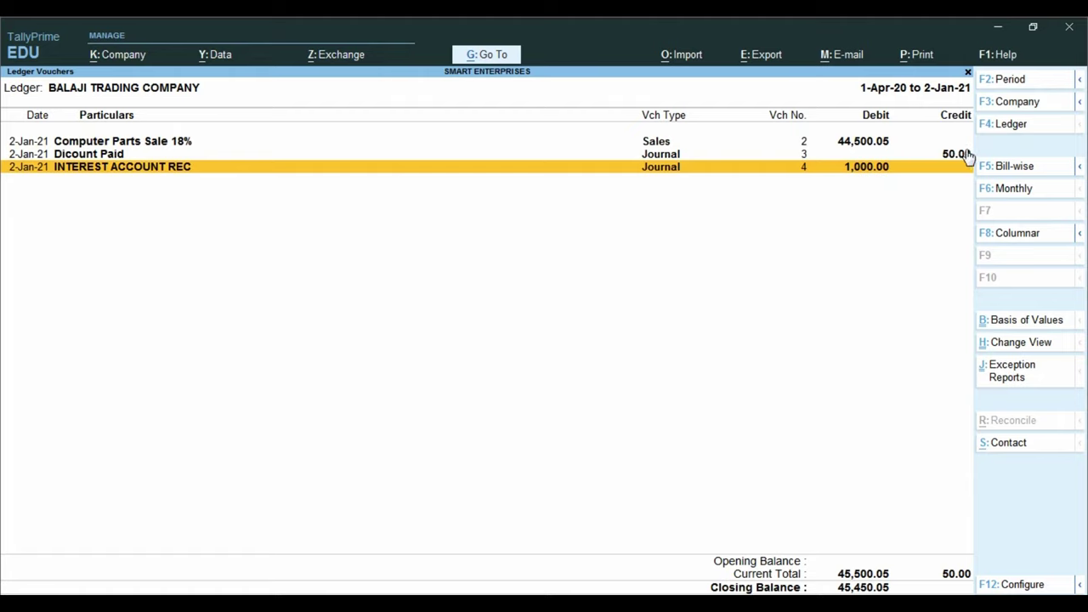
left_click(956, 156)
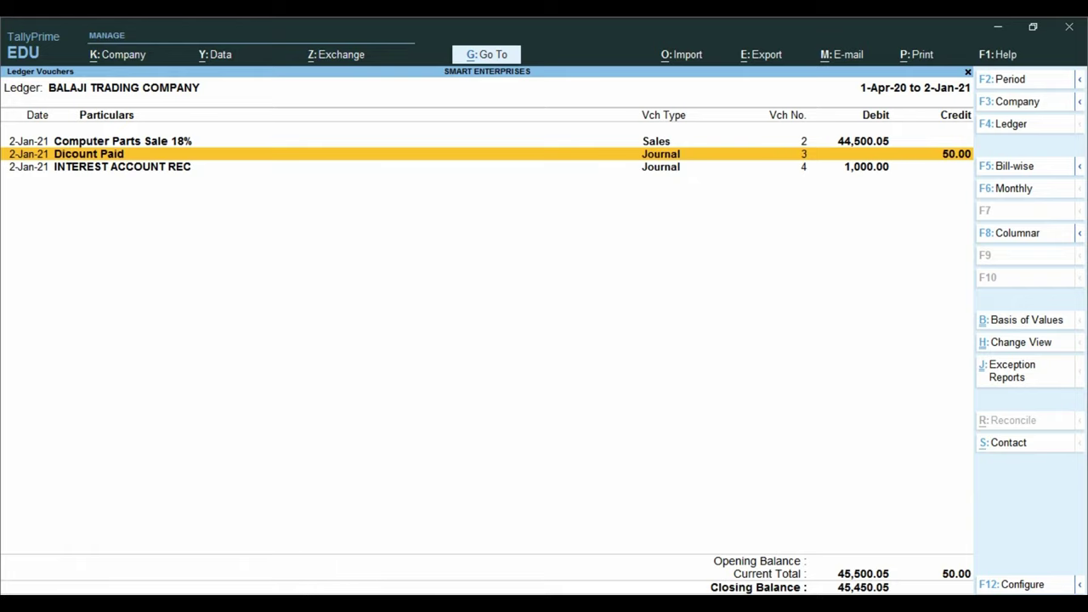
Switch to the Word list of journal voucher transactions and review the remaining entry types.
key("alt+Tab")
scroll(518, 321, "down", 1)
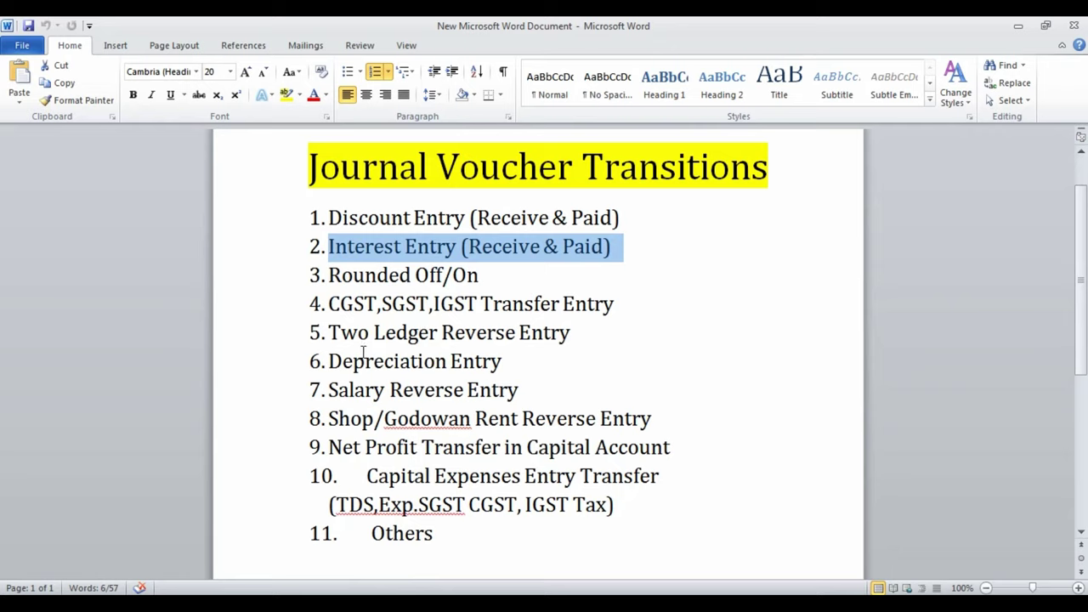
left_click(421, 338)
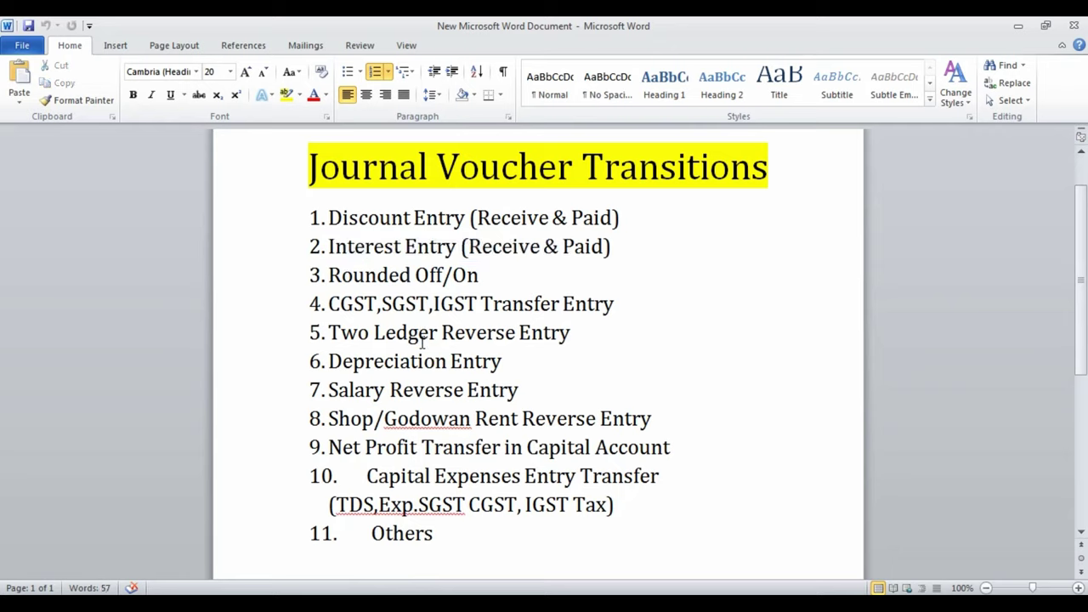